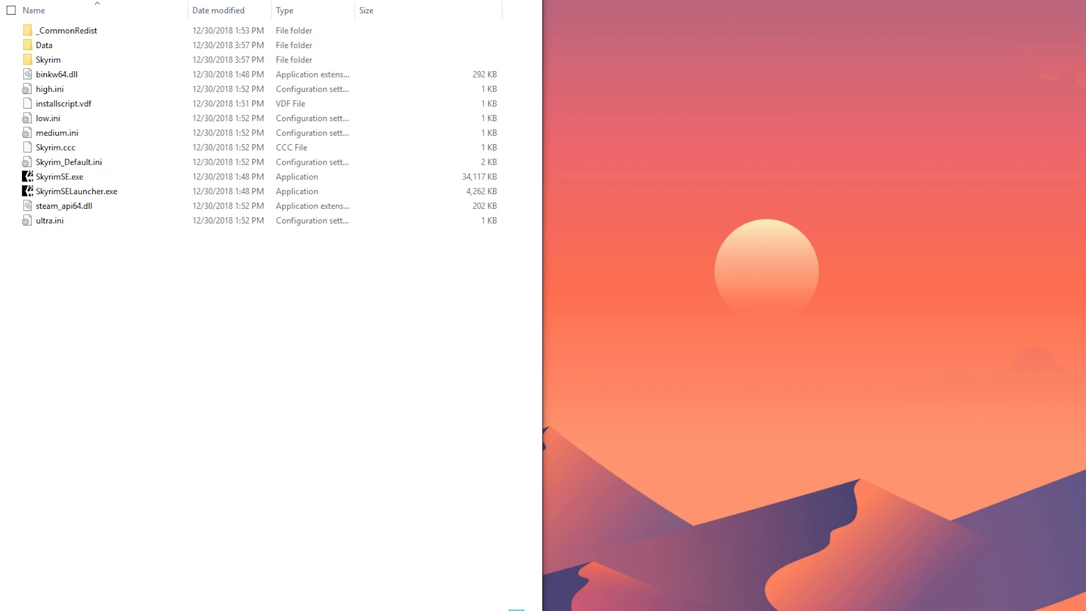
# Open the modded Skyrim game folder beside the clean installation and compare their file lists.
pyautogui.click(128, 504)
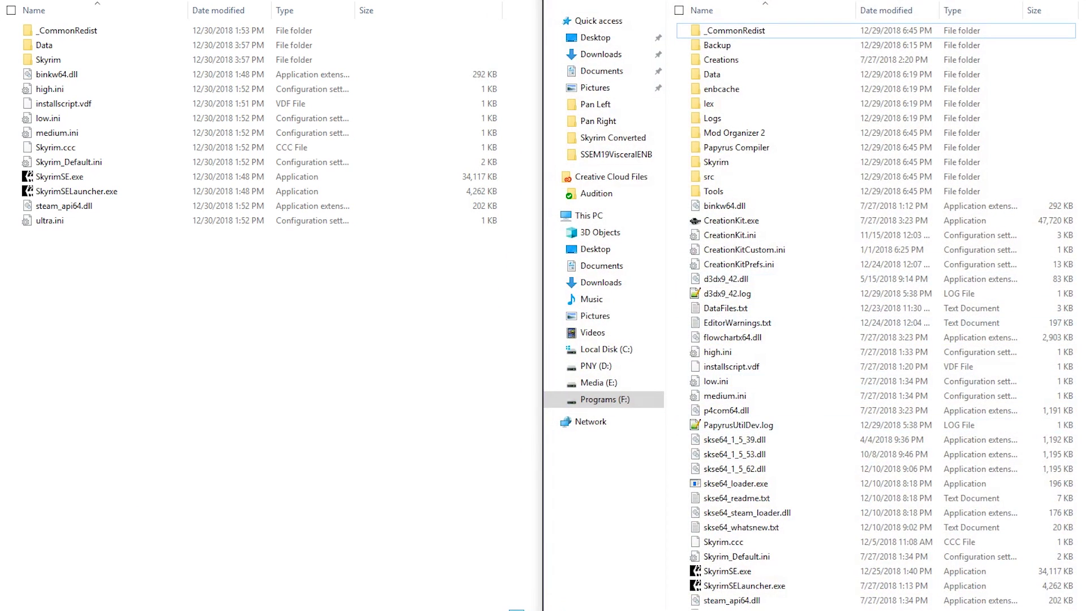
pyautogui.scroll(-1, 875, 314)
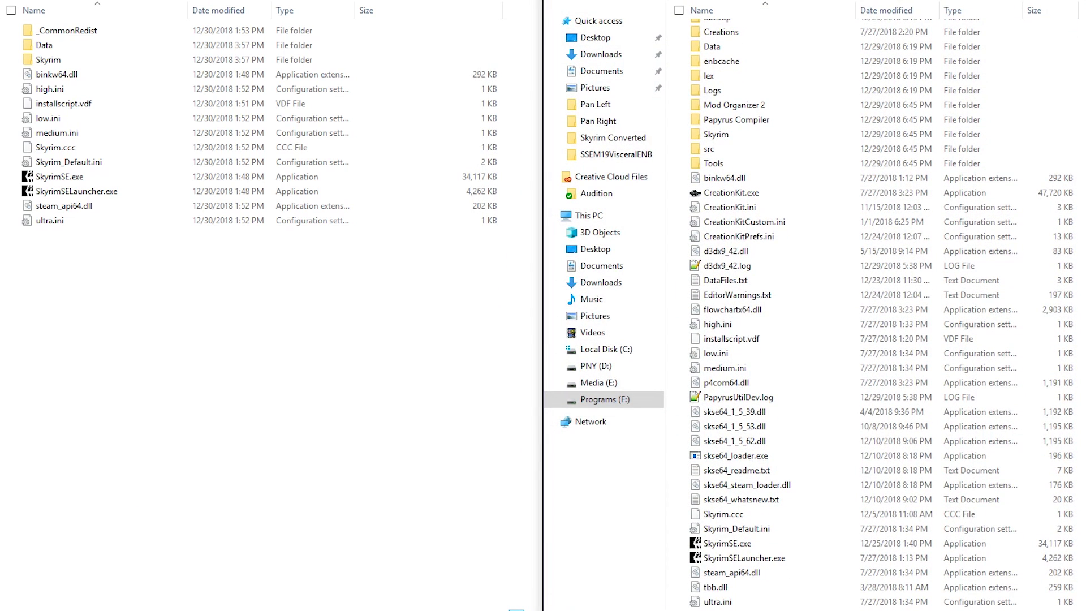
pyautogui.scroll(1, 875, 314)
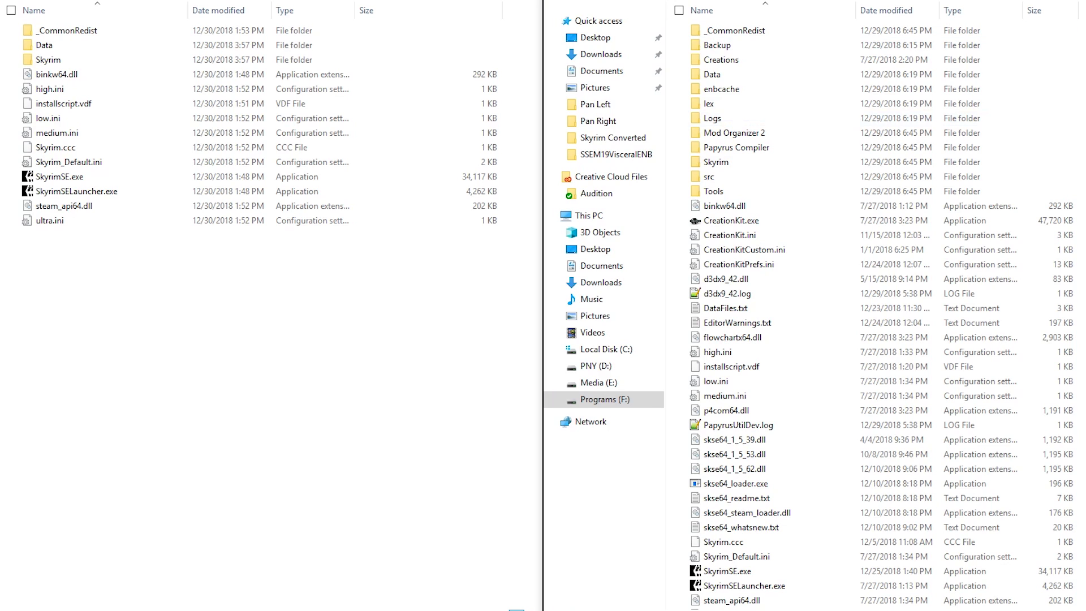
# Open the Data folder in both installations and compare them, highlighting the vanilla files from Skyrim - Animations.bsa onward in each.
pyautogui.doubleClick(205, 47)
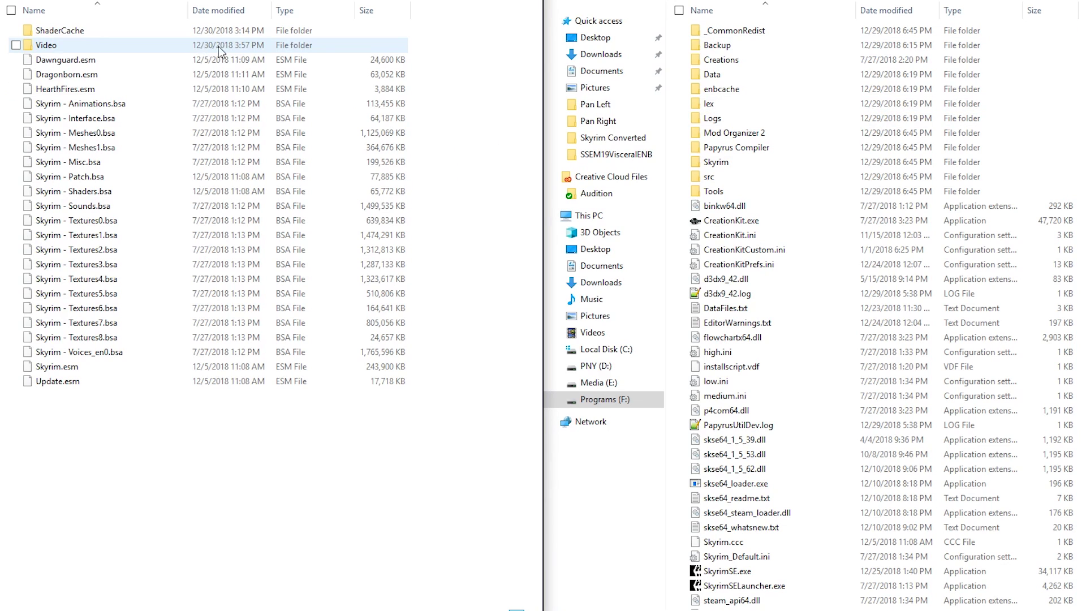
pyautogui.doubleClick(744, 78)
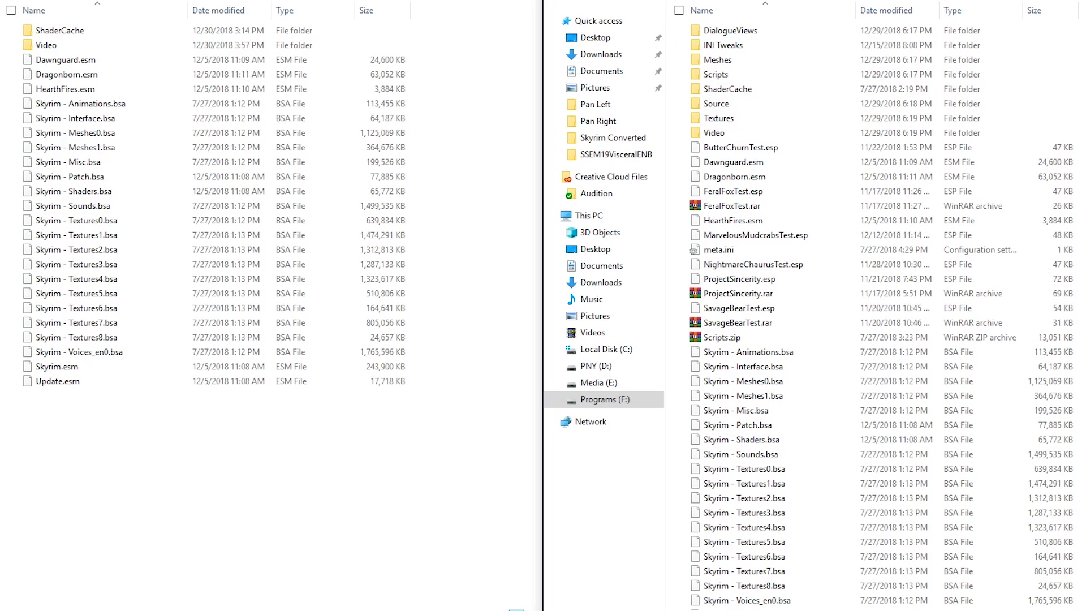
pyautogui.scroll(-1, 881, 314)
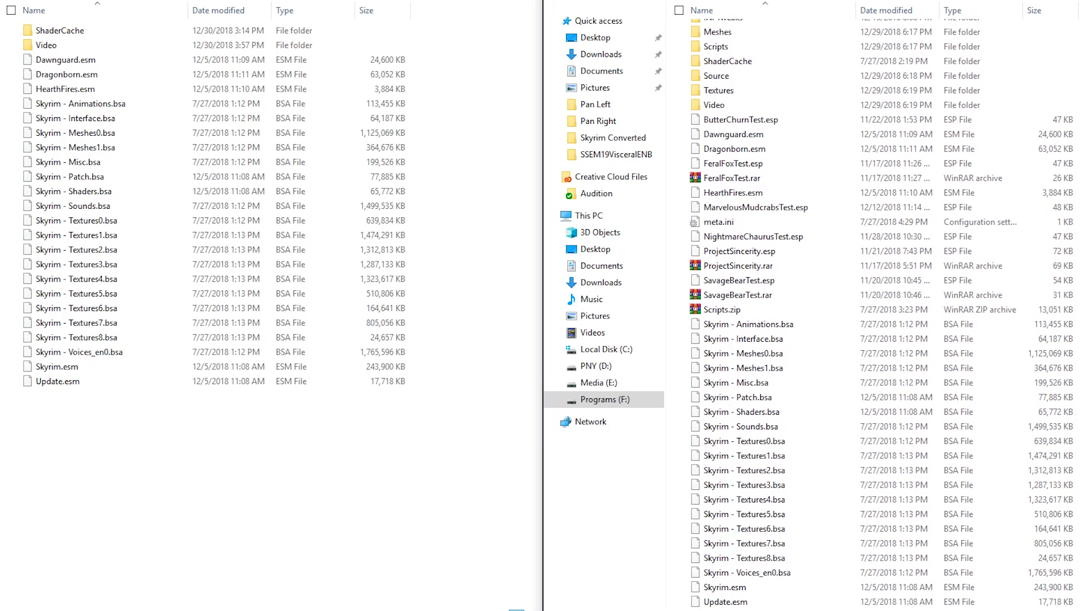
pyautogui.scroll(1, 881, 315)
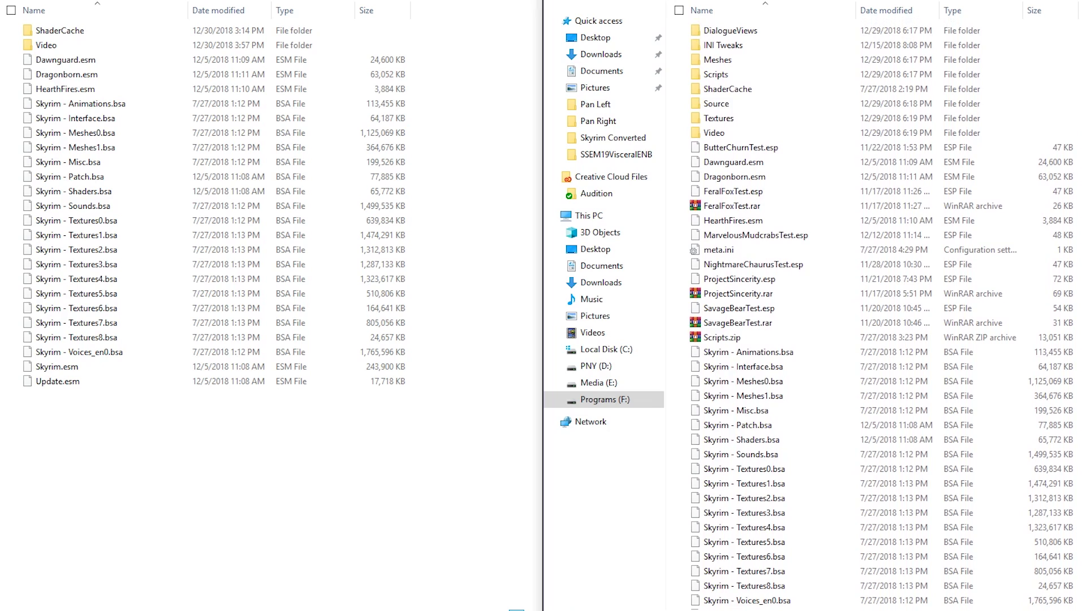
pyautogui.scroll(-1, 792, 340)
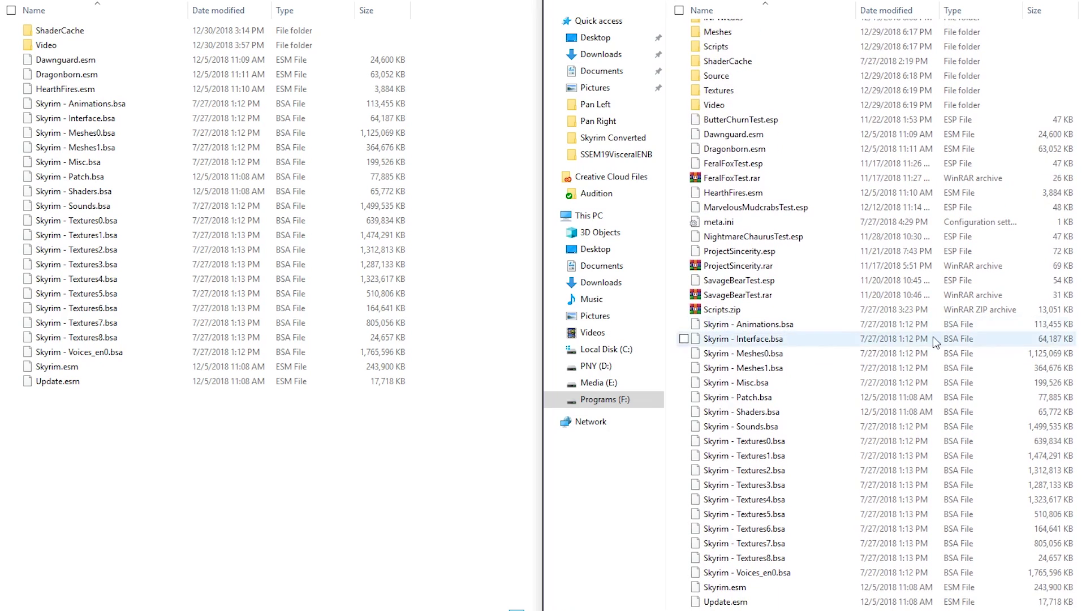
pyautogui.moveTo(672, 325); pyautogui.dragTo(845, 608)
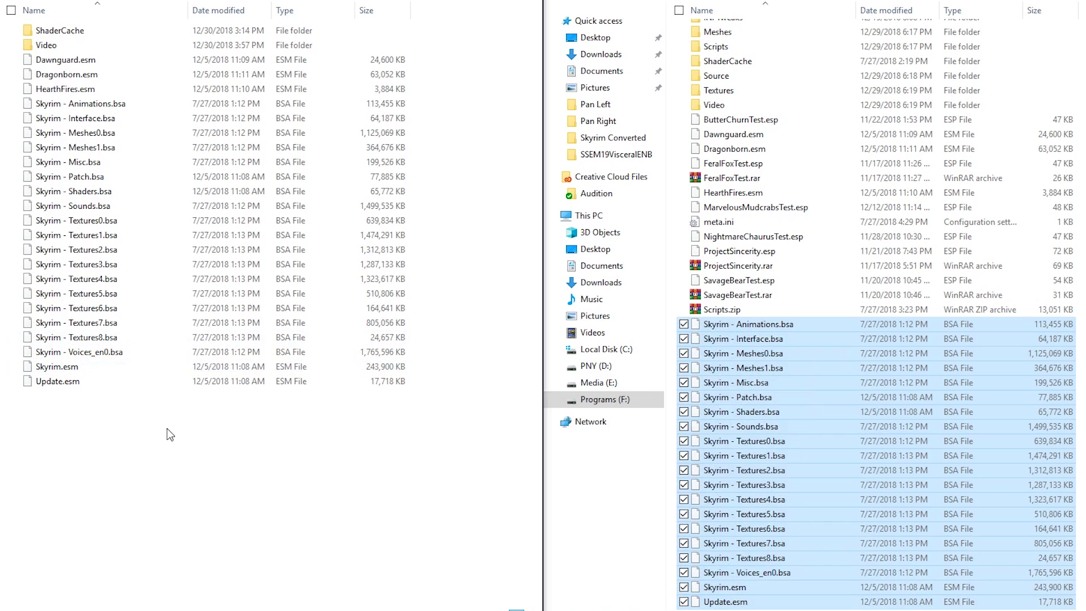
pyautogui.moveTo(167, 428); pyautogui.dragTo(48, 107)
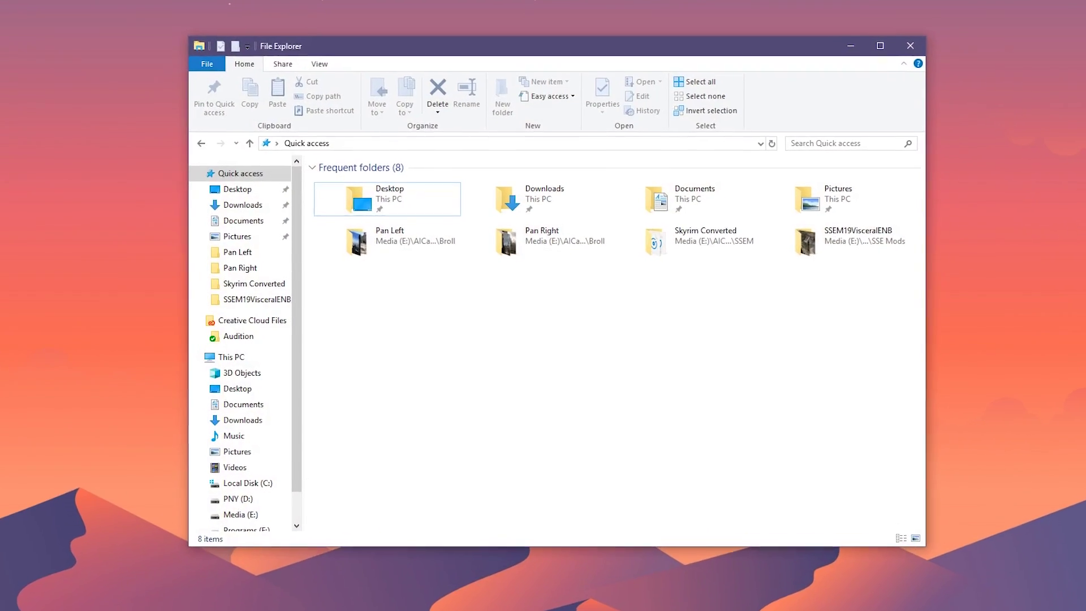
# Open This PC and go through the C:, D:, E: and F: drives as possible install locations.
pyautogui.click(230, 358)
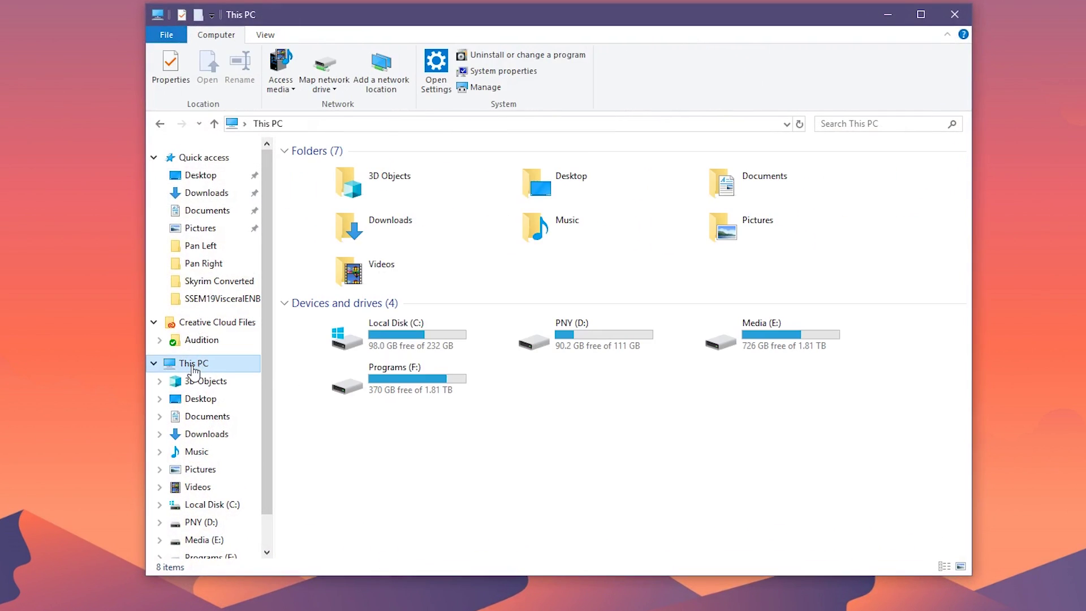
pyautogui.click(358, 338)
pyautogui.click(543, 335)
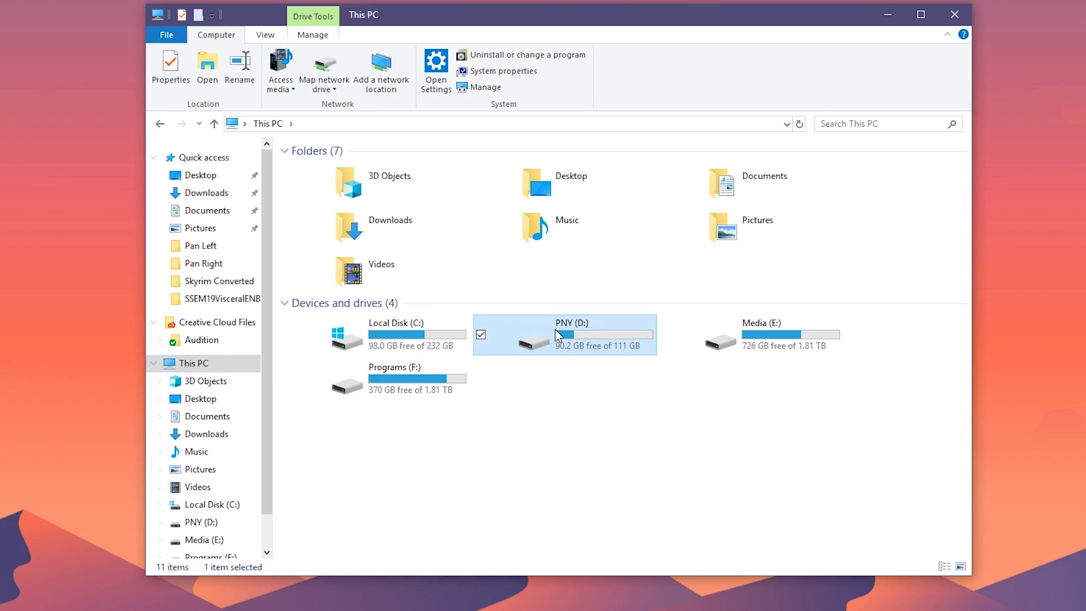
pyautogui.click(751, 330)
pyautogui.click(449, 390)
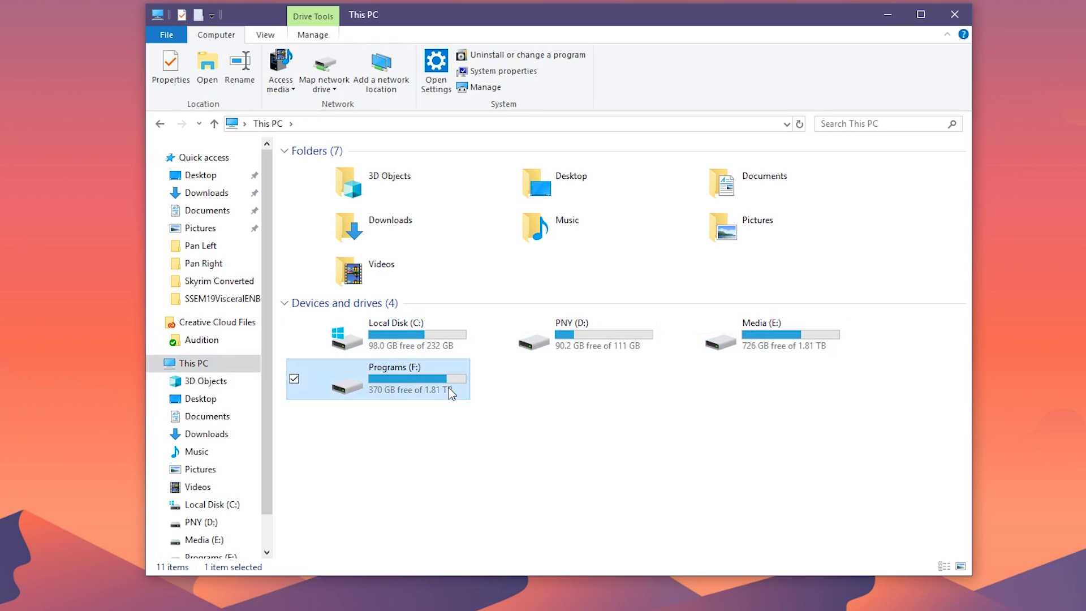
pyautogui.click(715, 444)
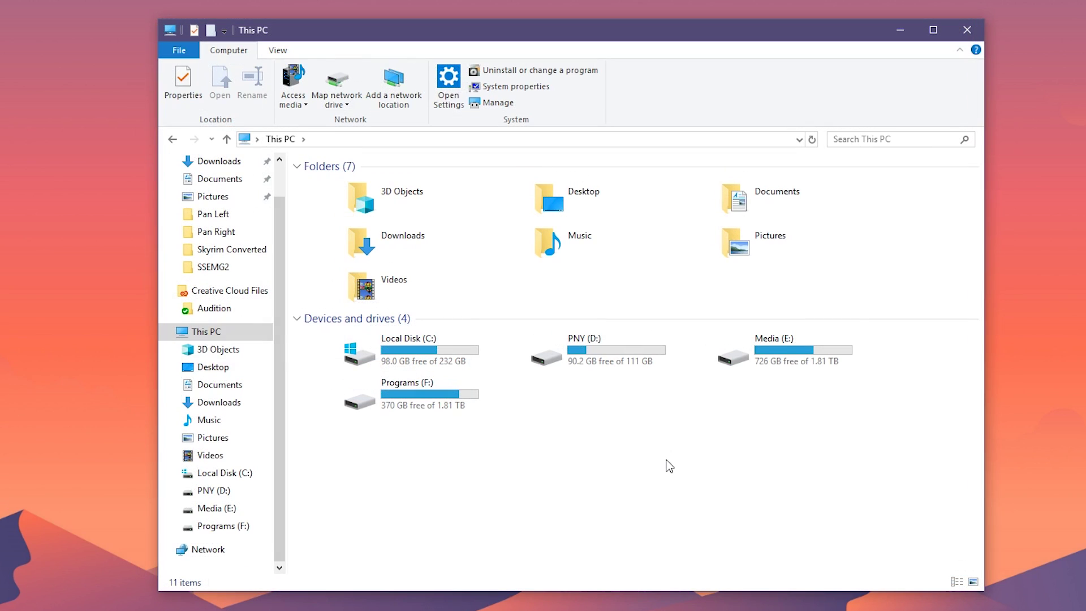
# Open Local Disk (C:) and examine the Program Files and Program Files (x86) folders.
pyautogui.doubleClick(476, 354)
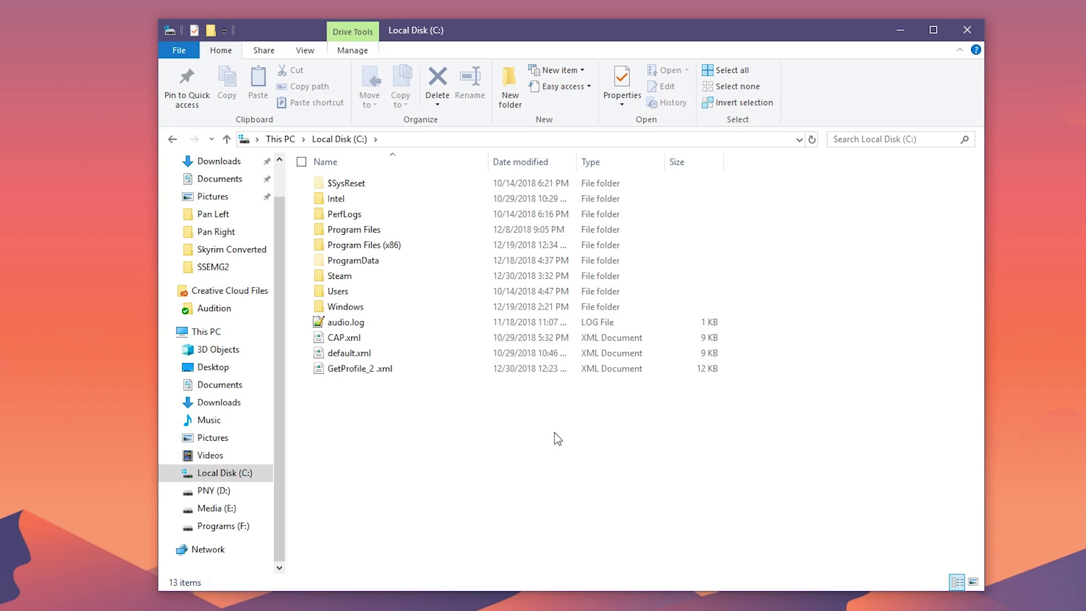
pyautogui.click(372, 232)
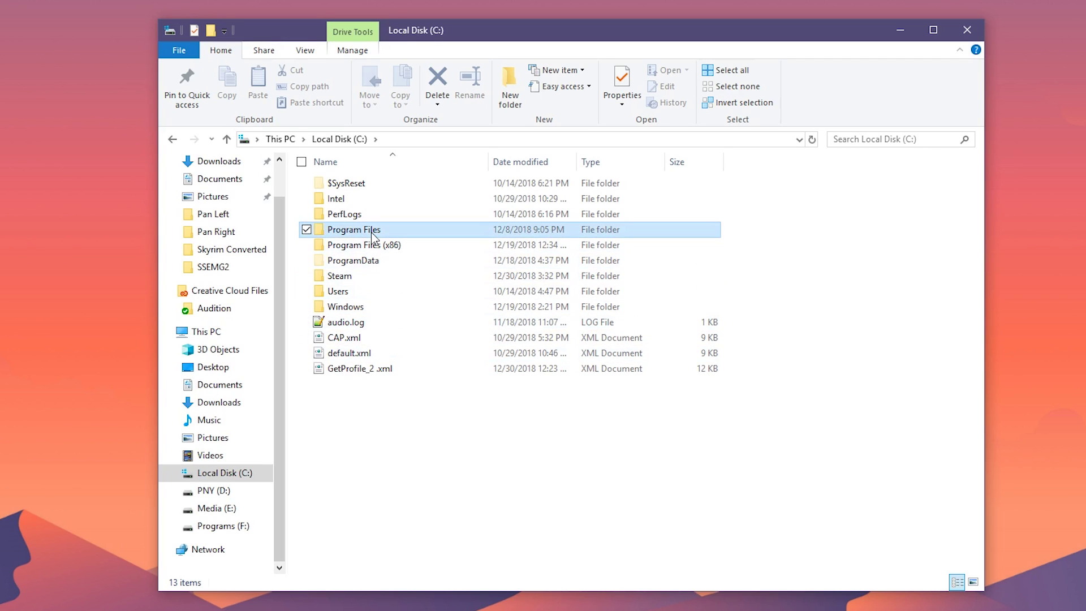
pyautogui.keyDown('ctrl'); pyautogui.click(370, 245); pyautogui.keyUp('ctrl')
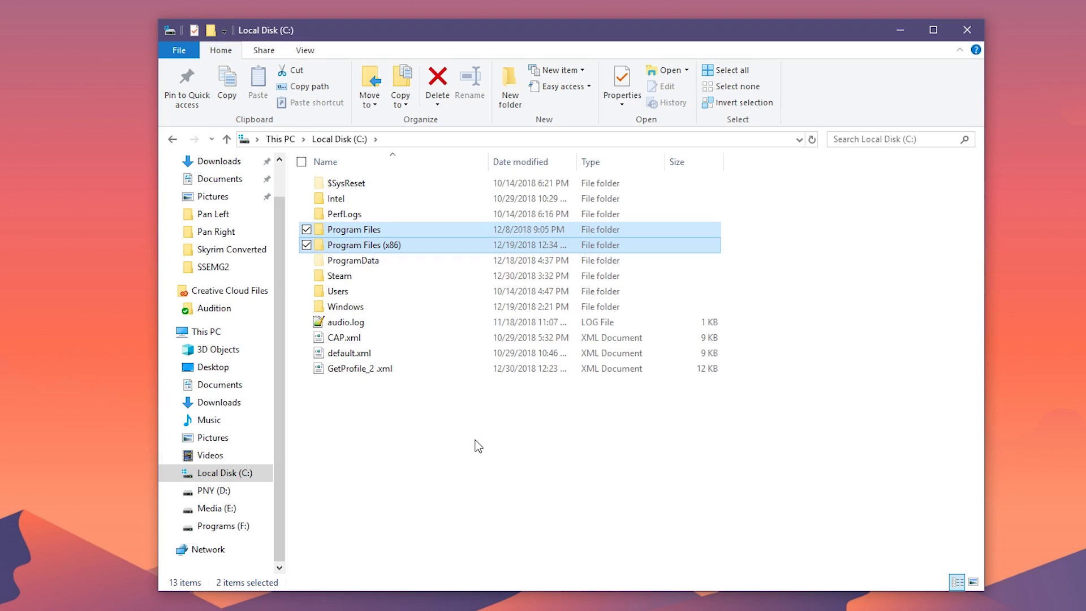
pyautogui.click(385, 226)
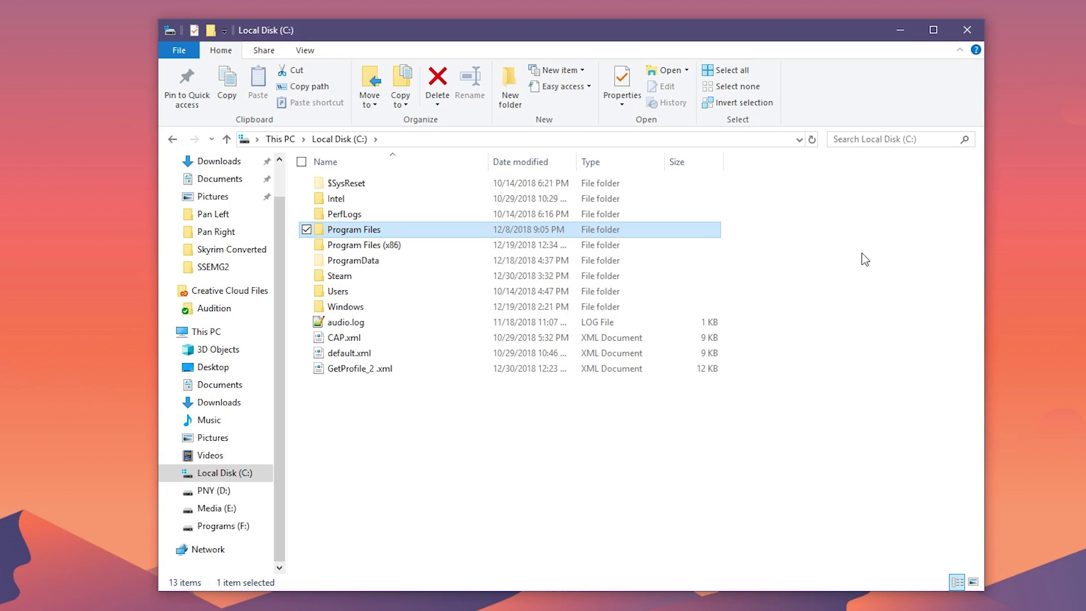
pyautogui.click(865, 259)
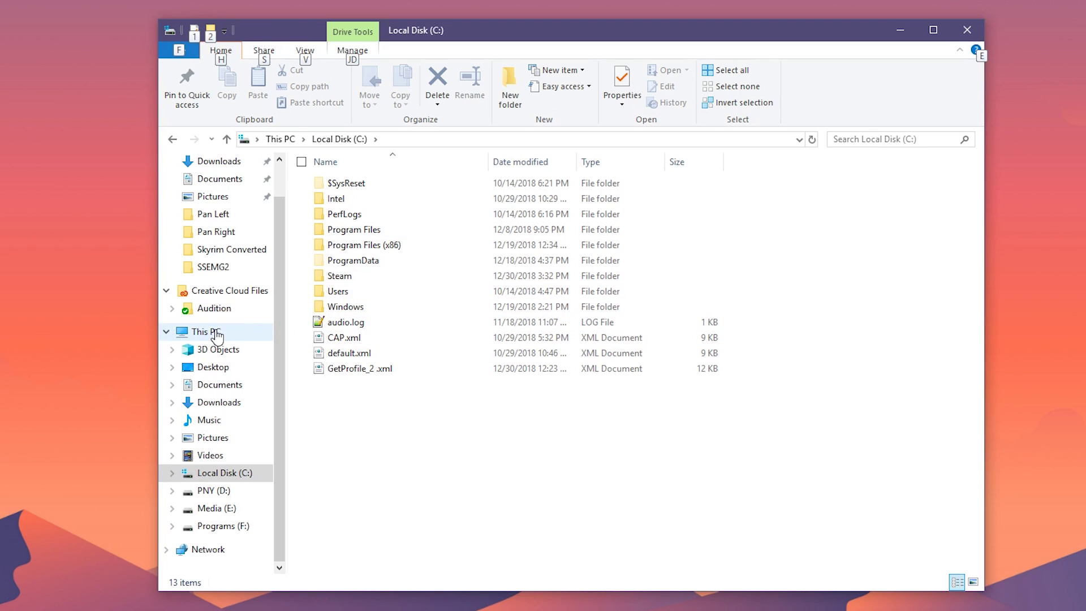
# Open the PNY (D:) drive and examine its Modding Utilities and SteamLibrary folders.
pyautogui.click(187, 333)
pyautogui.doubleClick(626, 358)
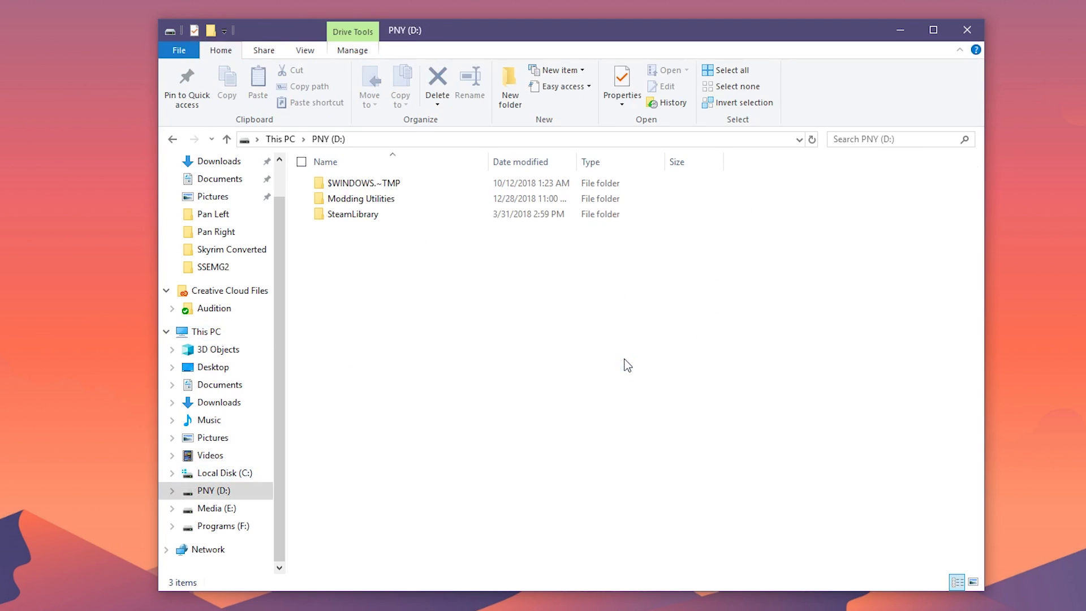
pyautogui.click(404, 202)
pyautogui.click(399, 217)
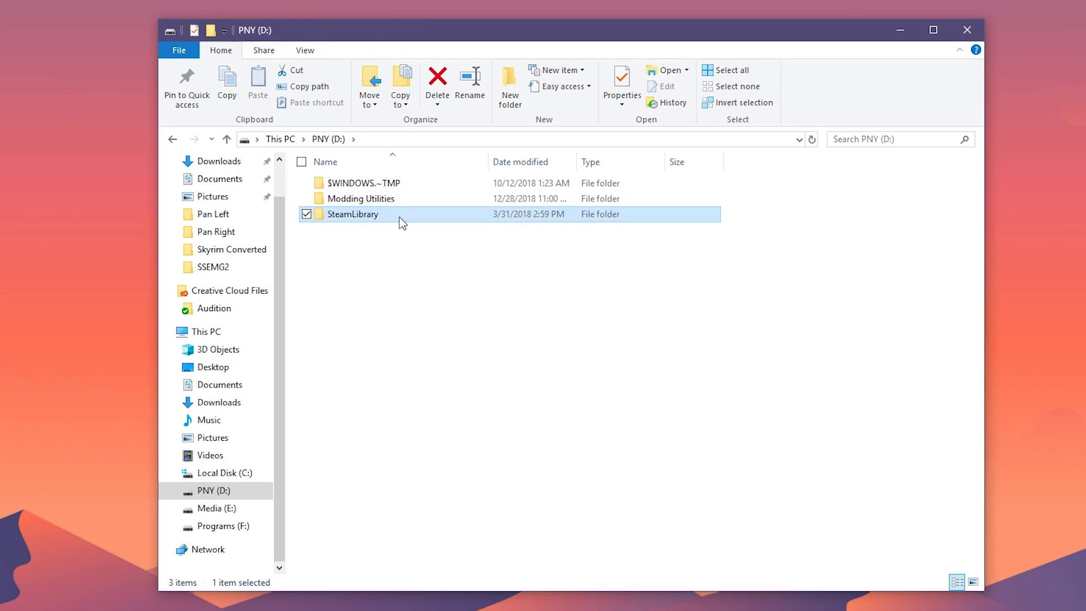
pyautogui.click(429, 289)
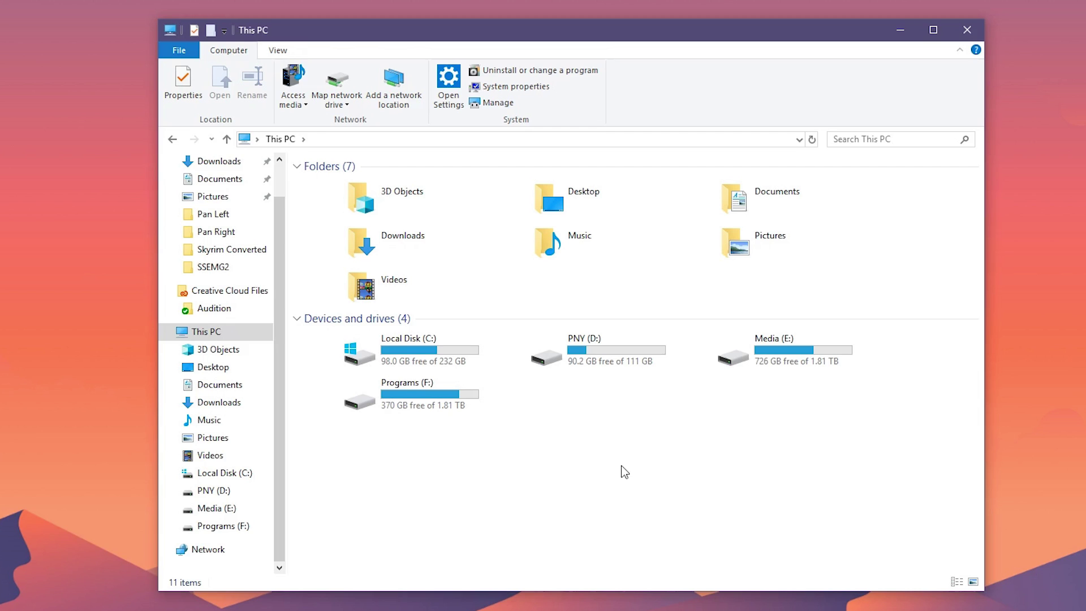
# Open the Skyrim Special Edition folder under the user's Documents > My Games on Local Disk (C:).
pyautogui.doubleClick(446, 355)
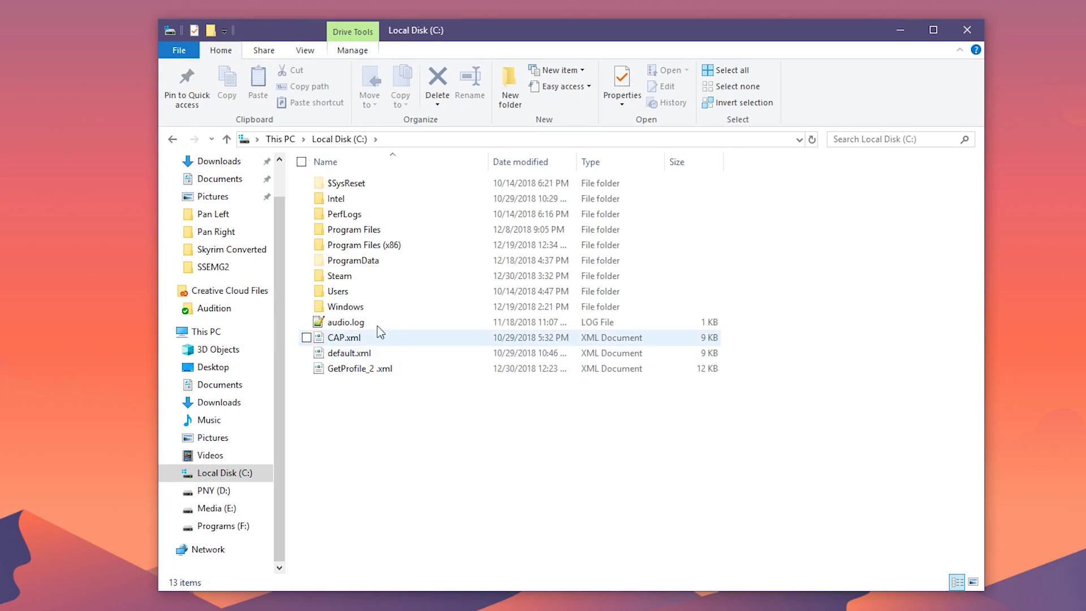
pyautogui.click(365, 290)
pyautogui.doubleClick(365, 290)
pyautogui.doubleClick(357, 198)
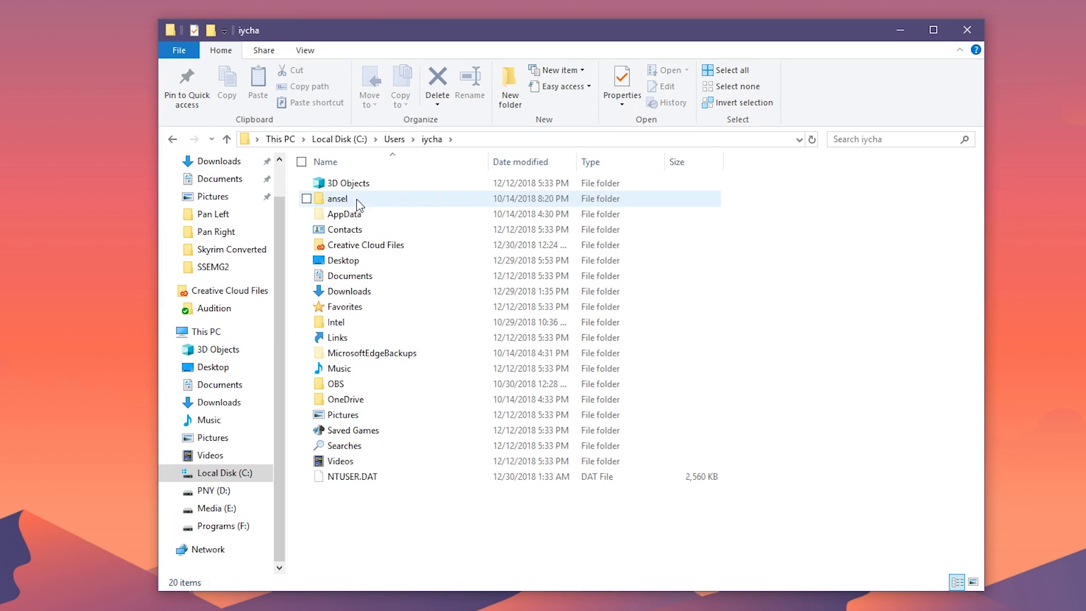
pyautogui.doubleClick(371, 278)
pyautogui.doubleClick(371, 216)
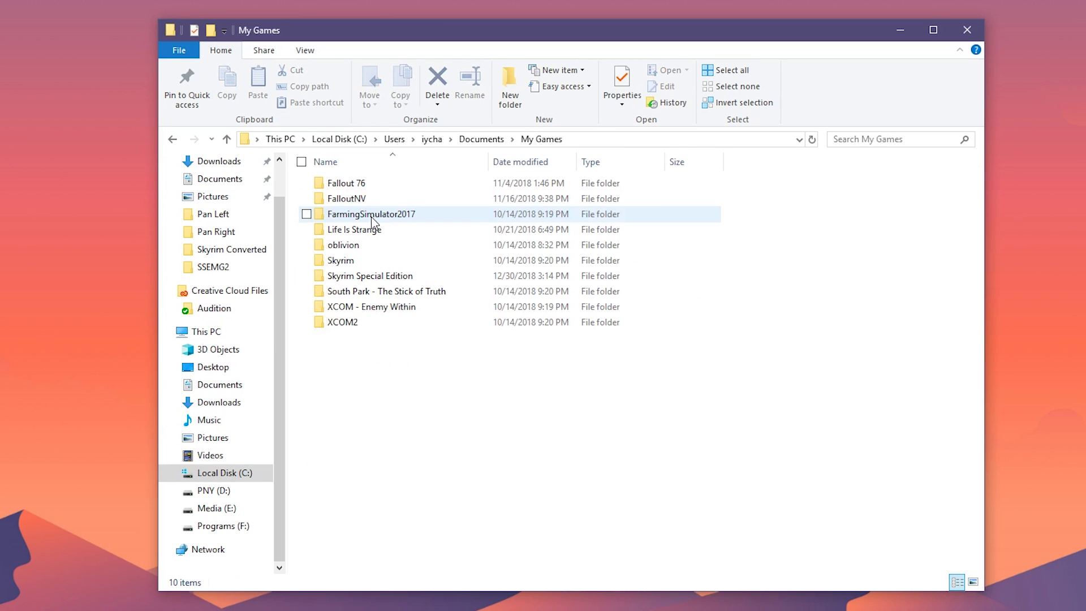
pyautogui.doubleClick(373, 276)
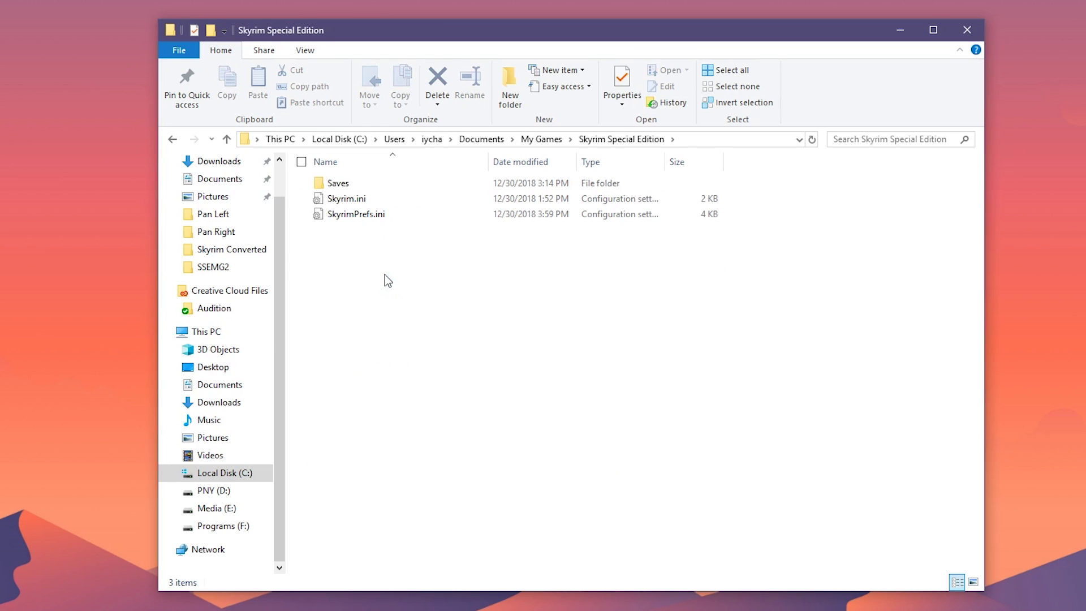
# Examine Skyrim.ini and SkyrimPrefs.ini, and check the display options for file name extensions and hidden items.
pyautogui.click(364, 203)
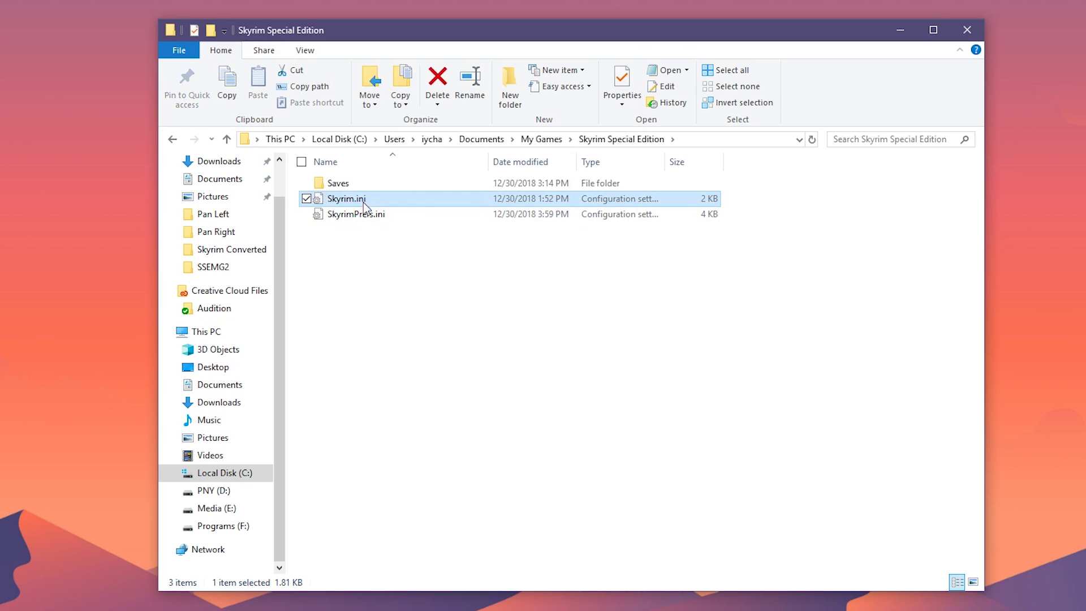
pyautogui.click(366, 221)
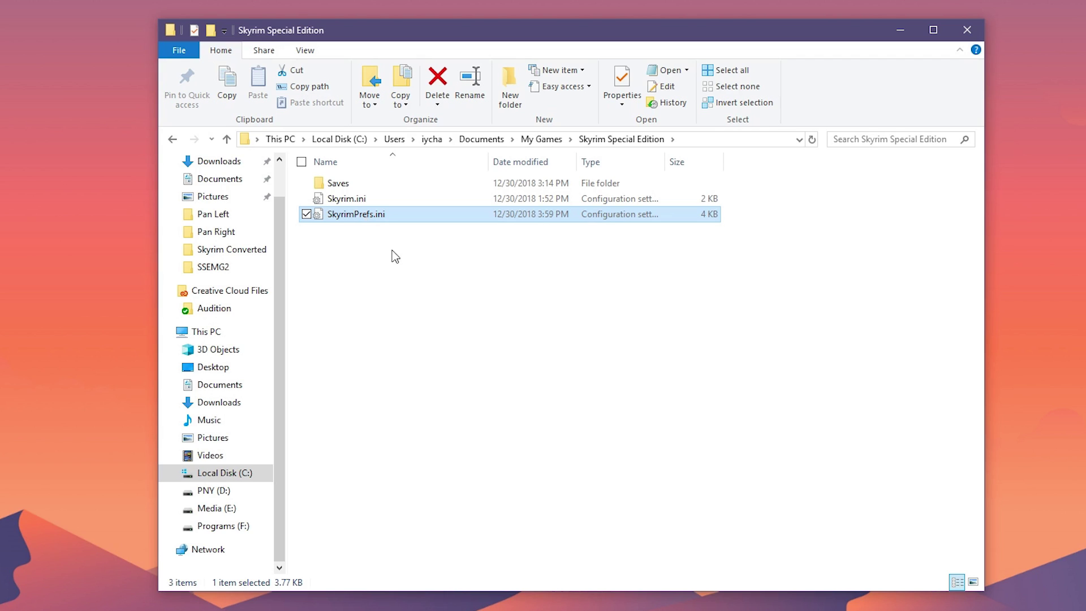
pyautogui.click(312, 50)
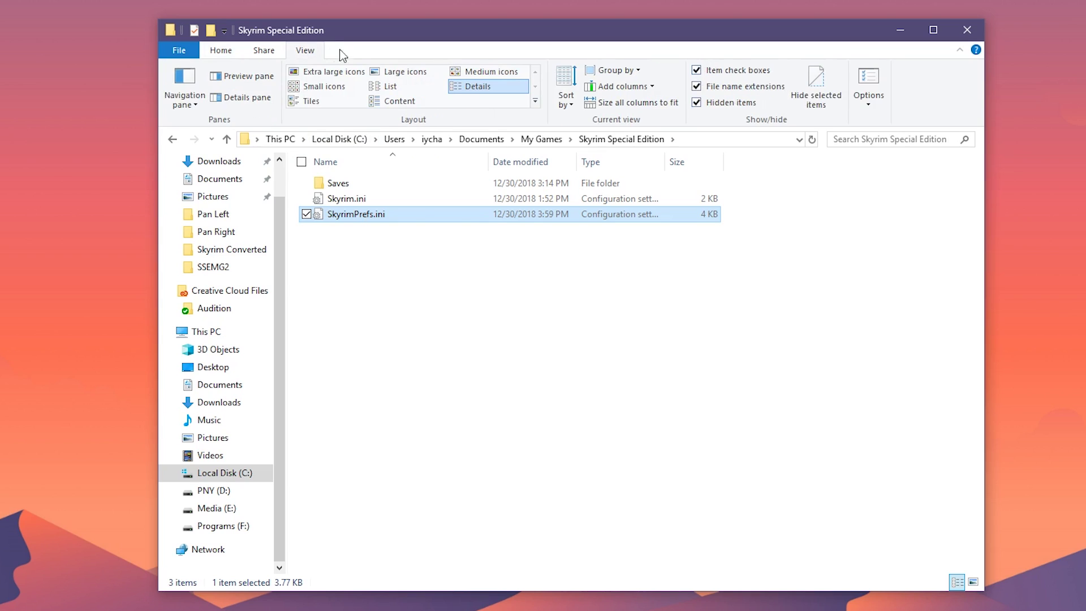
pyautogui.click(697, 103)
# Delete the Saves folder, Skyrim.ini and SkyrimPrefs.ini from the Skyrim Special Edition folder.
pyautogui.moveTo(388, 247); pyautogui.dragTo(346, 186)
pyautogui.rightClick(346, 187)
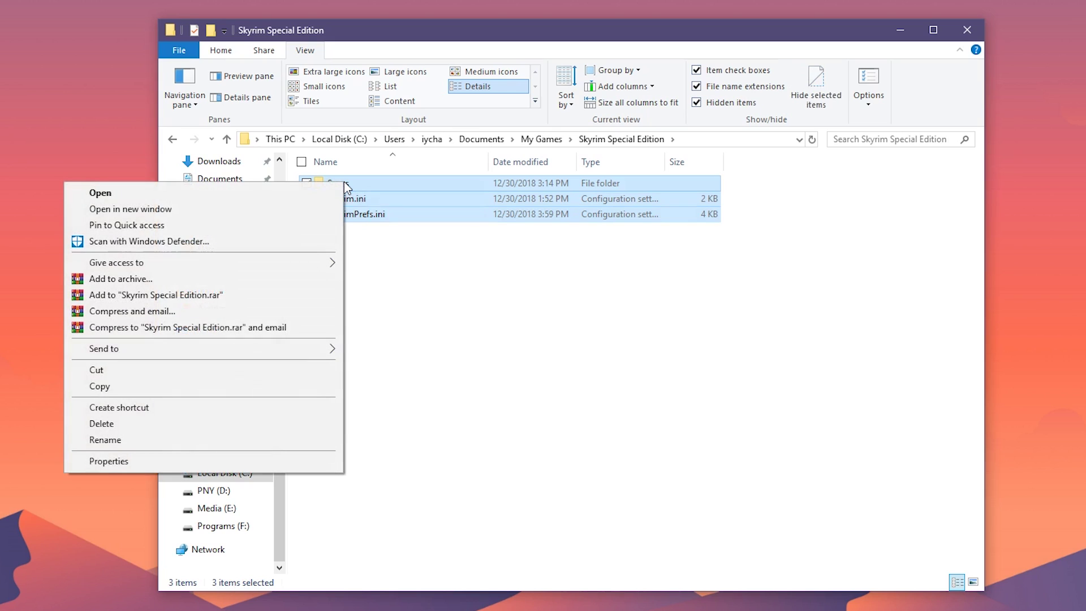
pyautogui.click(193, 423)
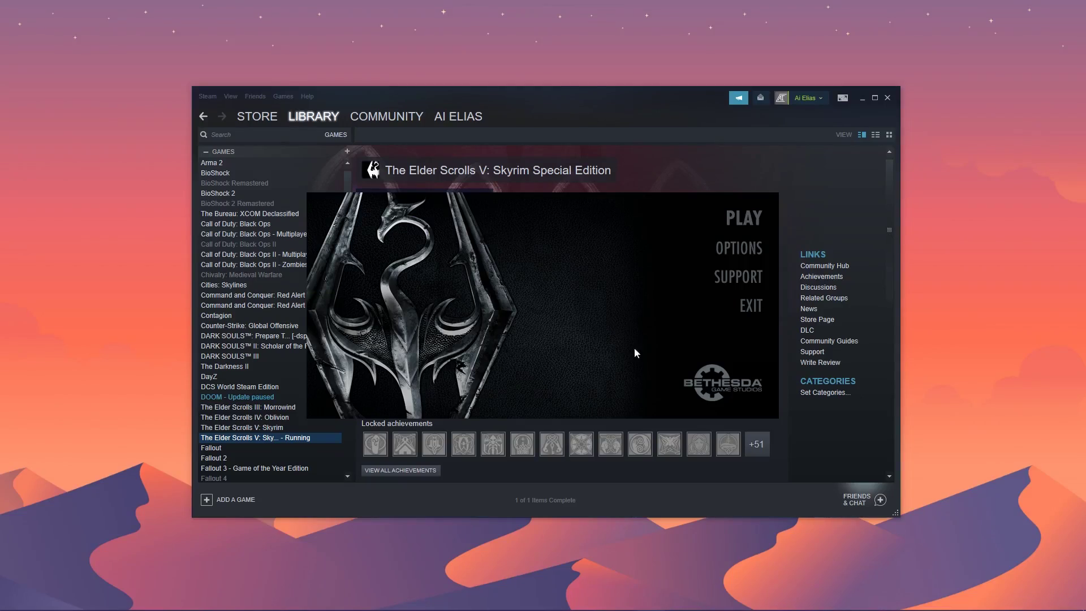
# Start Skyrim Special Edition from its launcher, and quit to the desktop from the game's main menu.
pyautogui.click(741, 219)
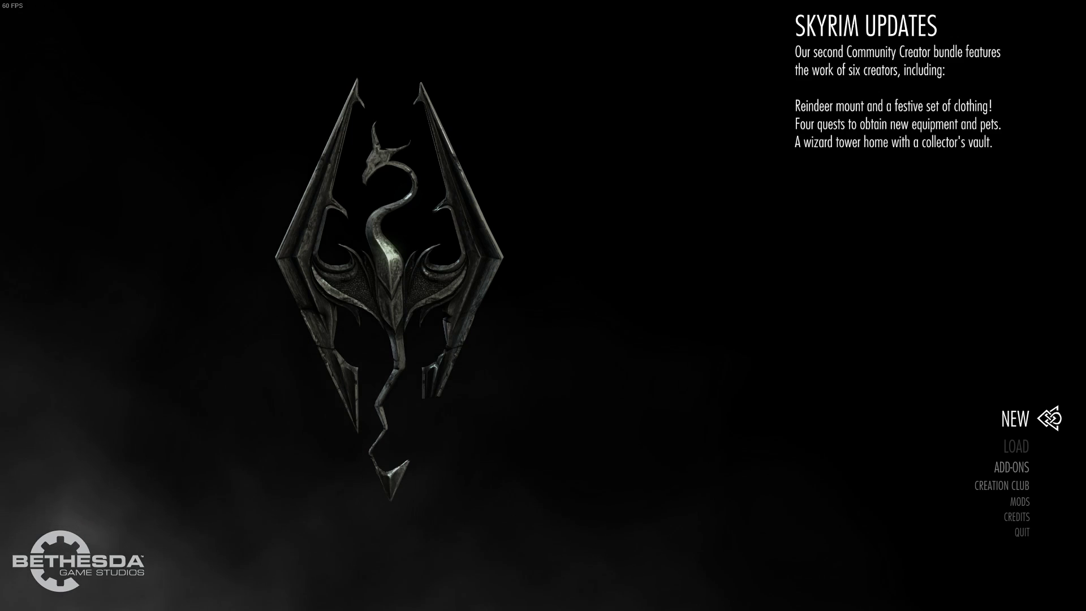
pyautogui.press('Down')
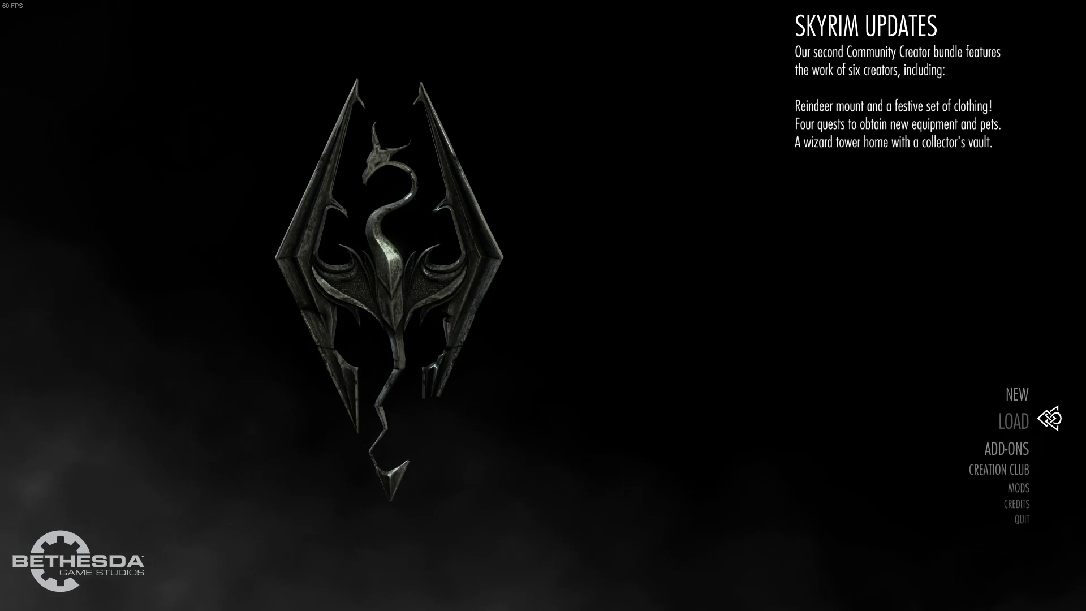
pyautogui.press('Down')
pyautogui.press('Down')
pyautogui.press('Down')
pyautogui.press('Down')
pyautogui.press('Down')
pyautogui.press('Return')
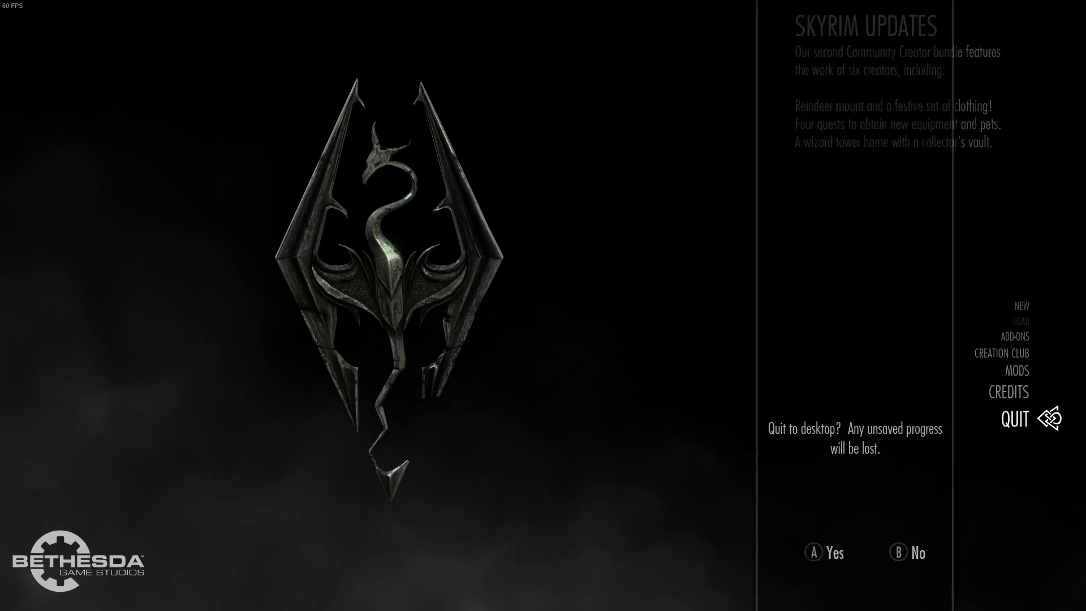
pyautogui.press('Return')
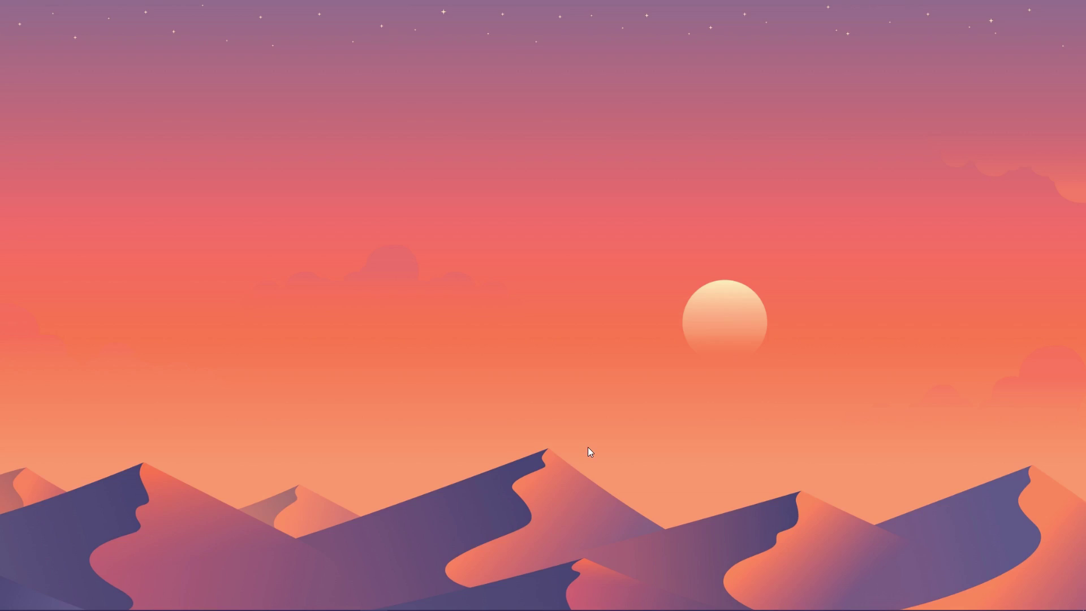
# Switch to Steam and open the list of Steam library folders in its download settings.
pyautogui.click(623, 603)
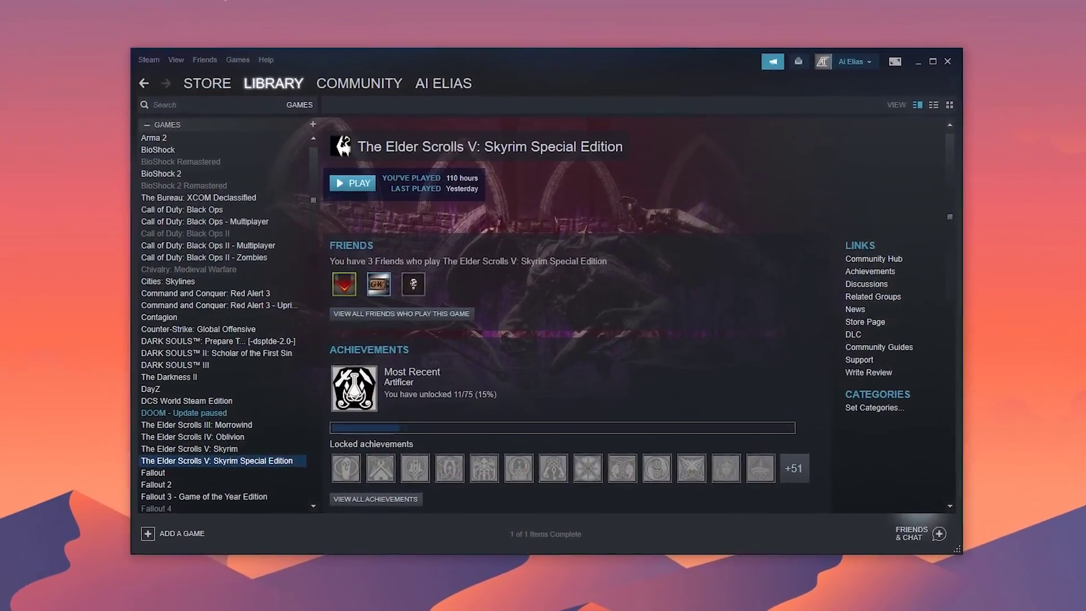
pyautogui.click(94, 27)
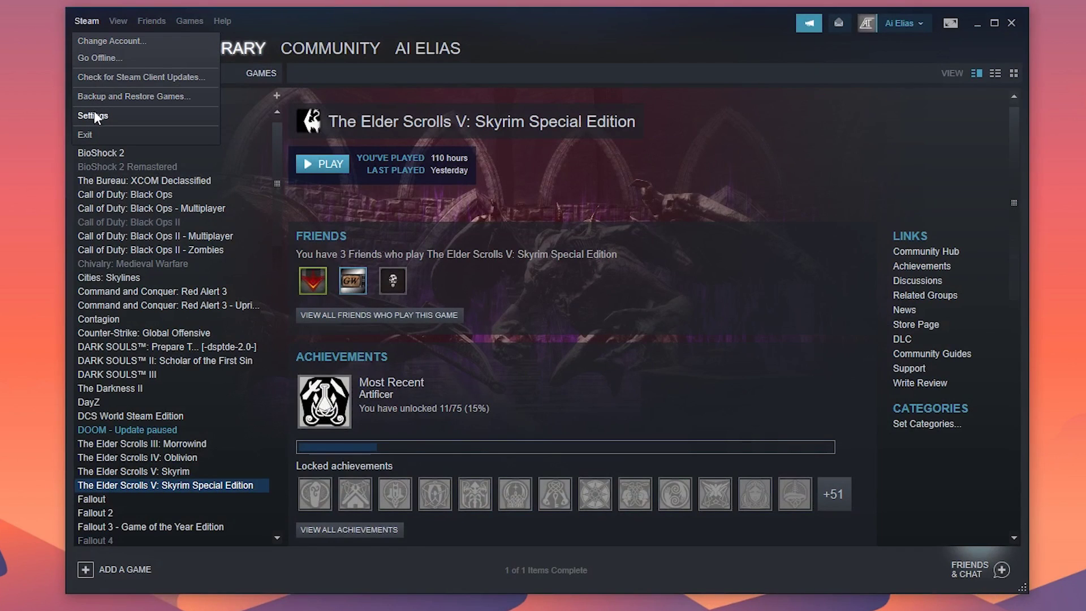
pyautogui.click(94, 116)
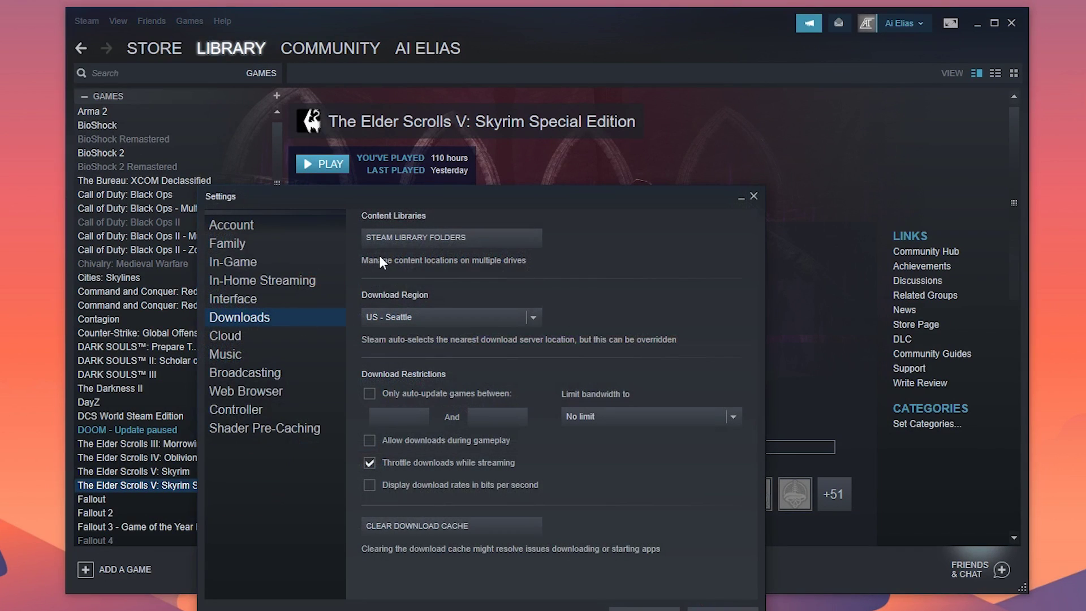
pyautogui.click(393, 237)
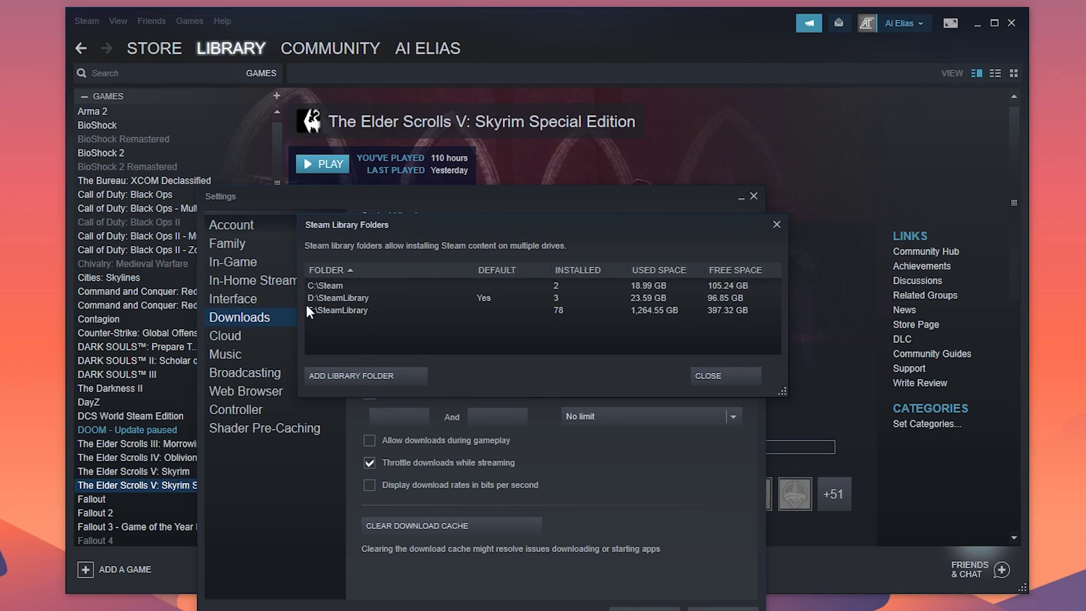
# Try to create a new Steam library folder named SteamLibrary on the D:\ drive.
pyautogui.click(345, 373)
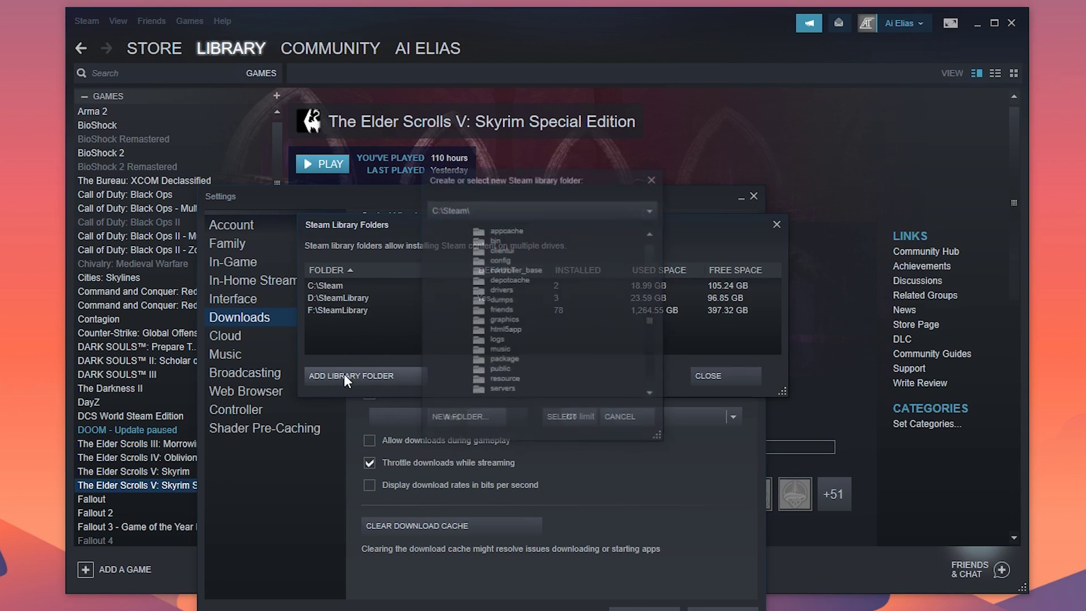
pyautogui.click(519, 211)
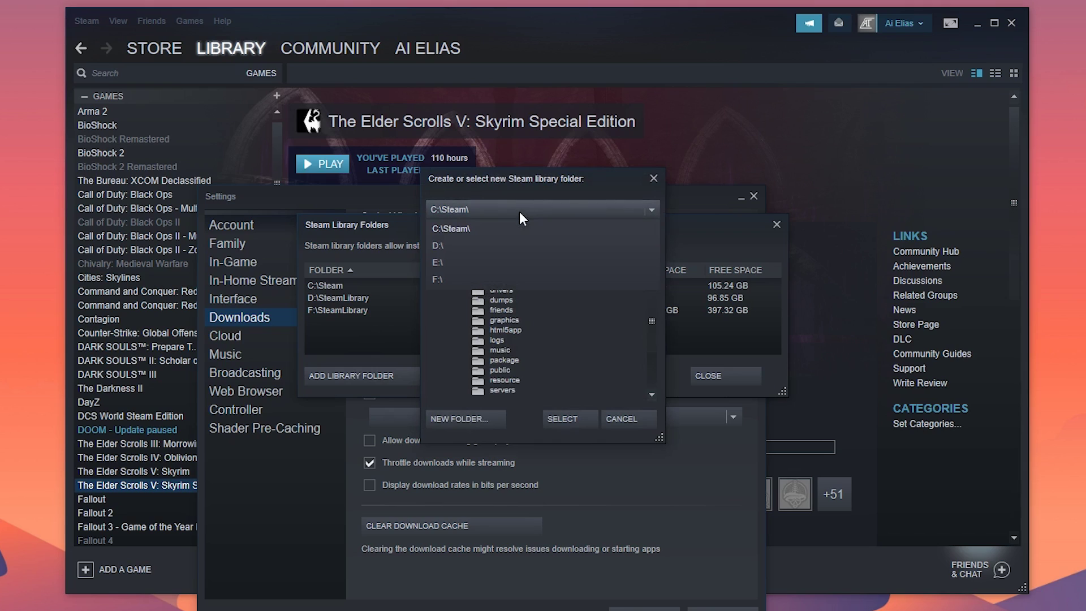
pyautogui.click(480, 245)
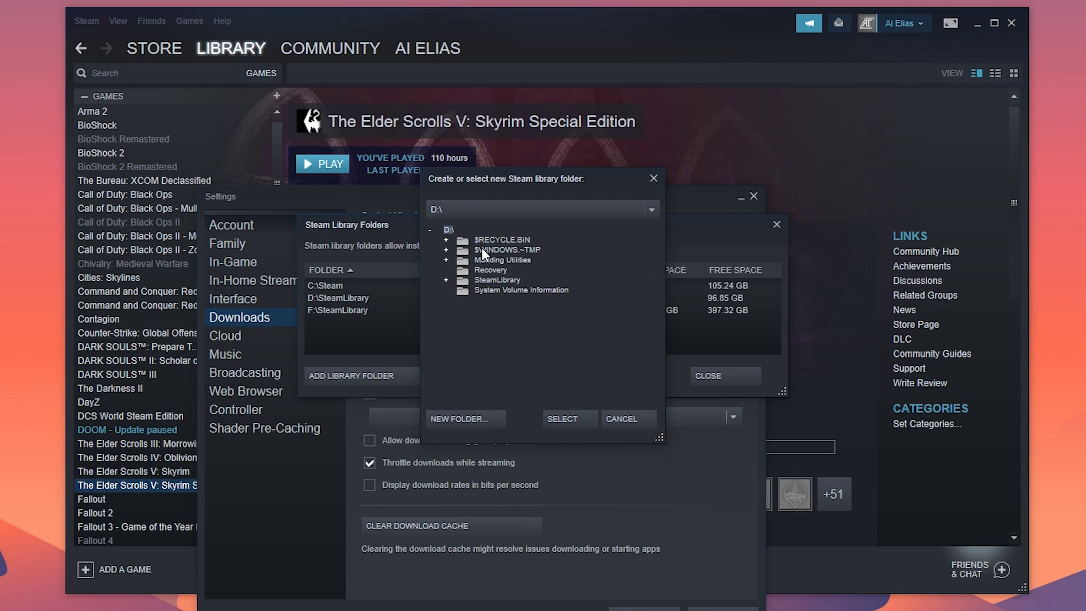
pyautogui.click(471, 418)
pyautogui.click(470, 418)
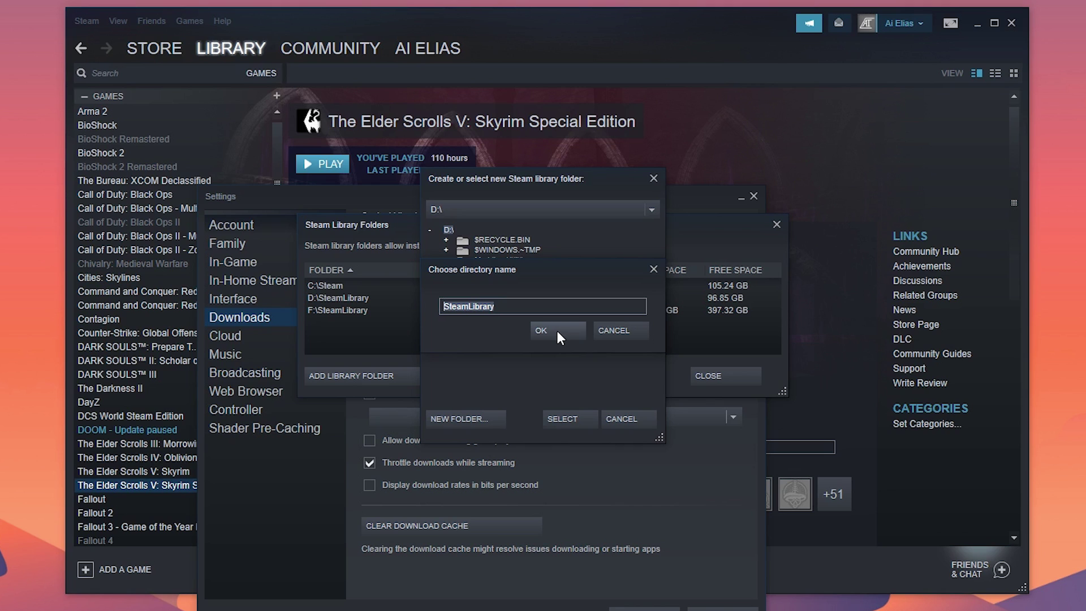
pyautogui.click(620, 332)
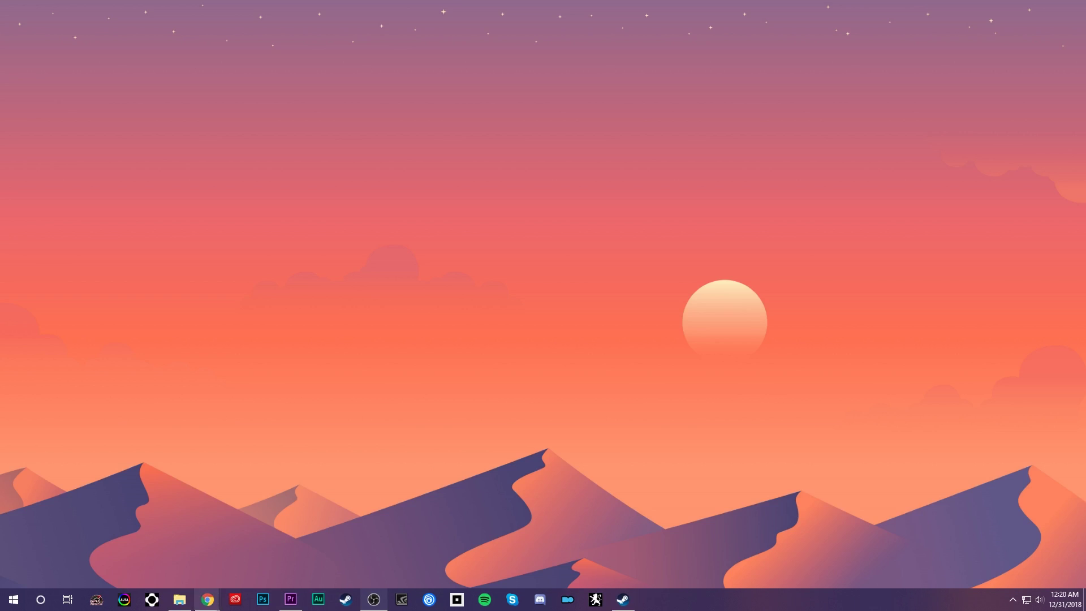
# Switch to File Explorer and open the Data folder of the Skyrim Special Edition installation to inspect its files.
pyautogui.click(191, 602)
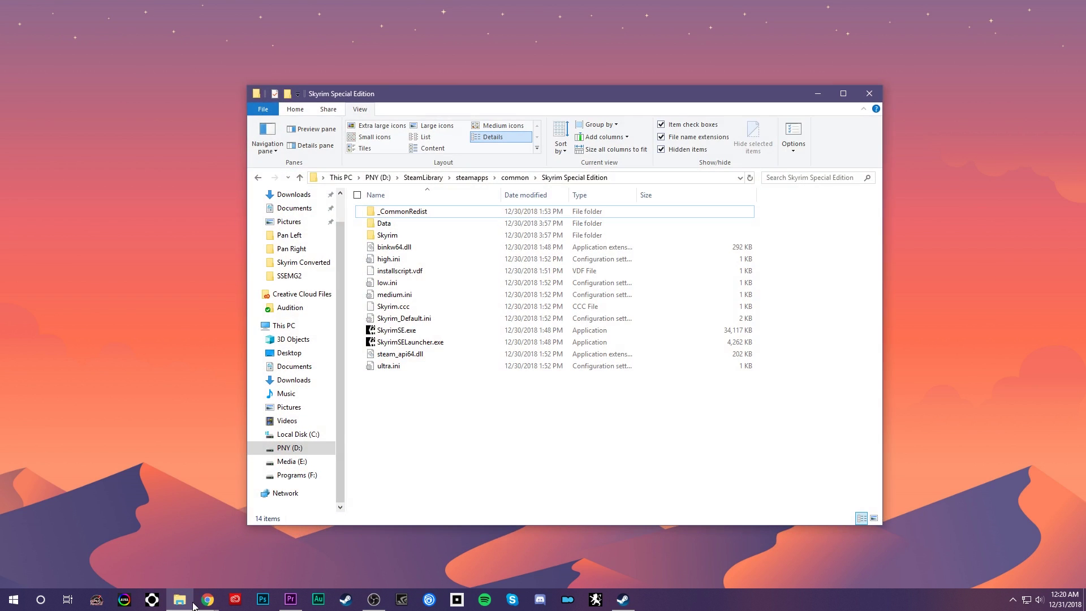
pyautogui.doubleClick(419, 224)
pyautogui.moveTo(726, 205); pyautogui.dragTo(479, 558)
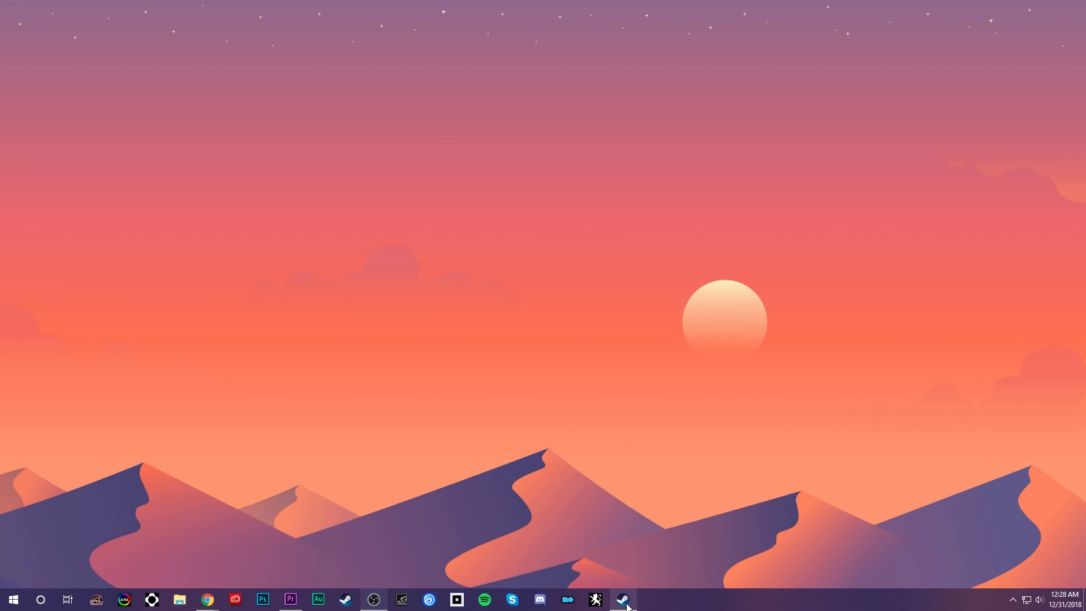
# Uninstall The Elder Scrolls V: Skyrim Special Edition through Steam, deleting its game content, and switch to File Explorer.
pyautogui.click(624, 601)
pyautogui.rightClick(310, 439)
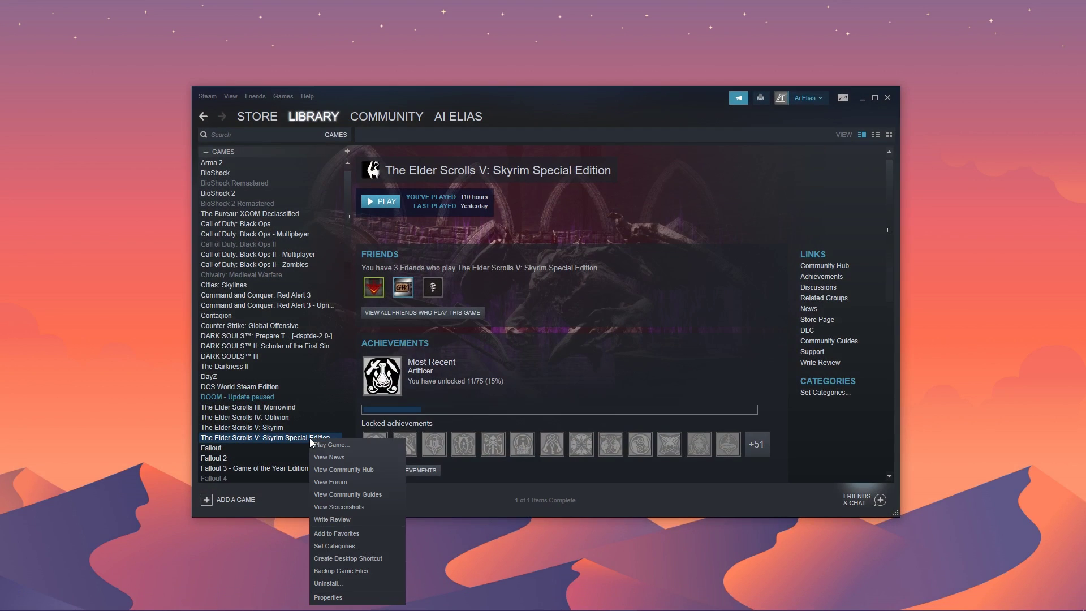
pyautogui.click(328, 583)
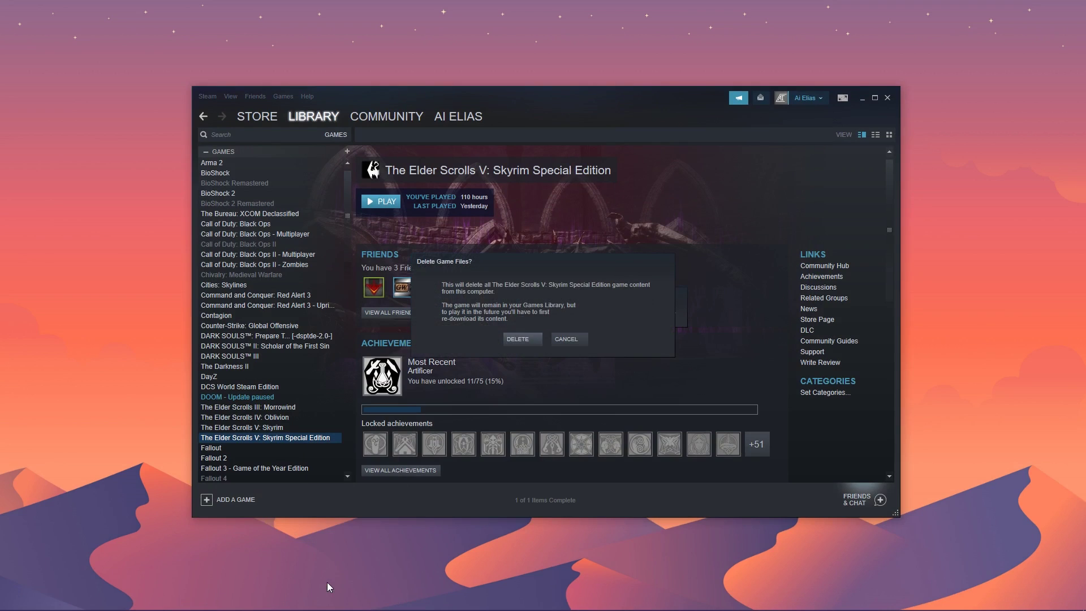
pyautogui.click(524, 339)
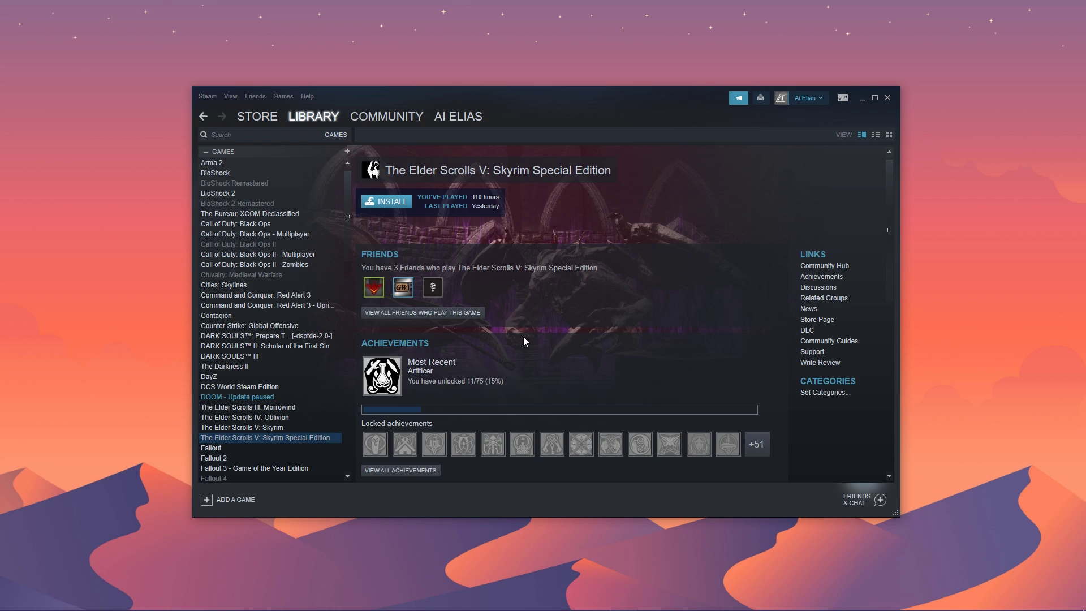
pyautogui.click(861, 100)
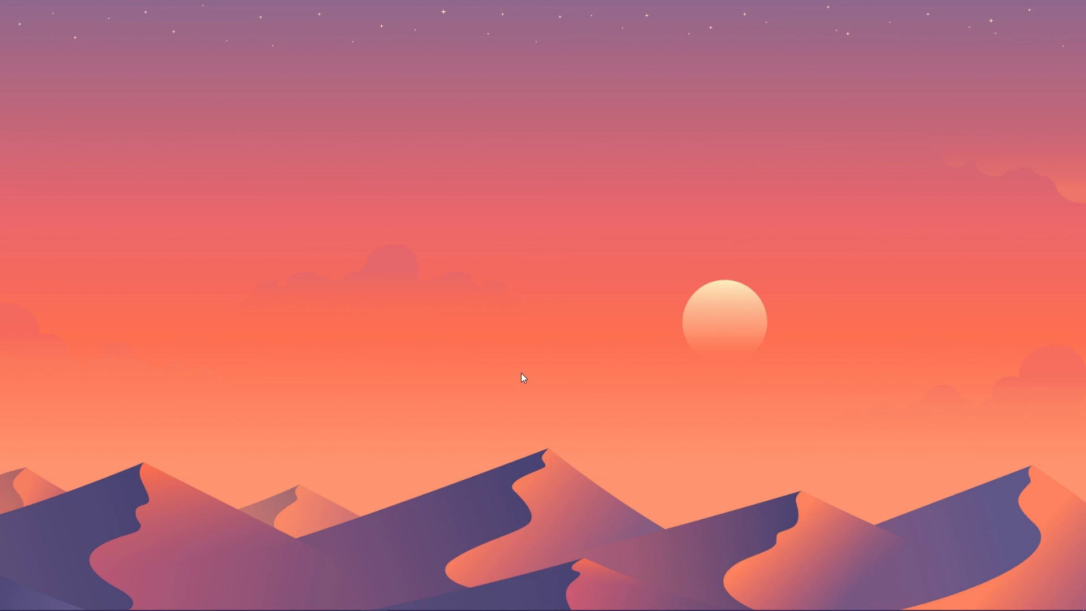
pyautogui.click(179, 606)
pyautogui.moveTo(741, 588)
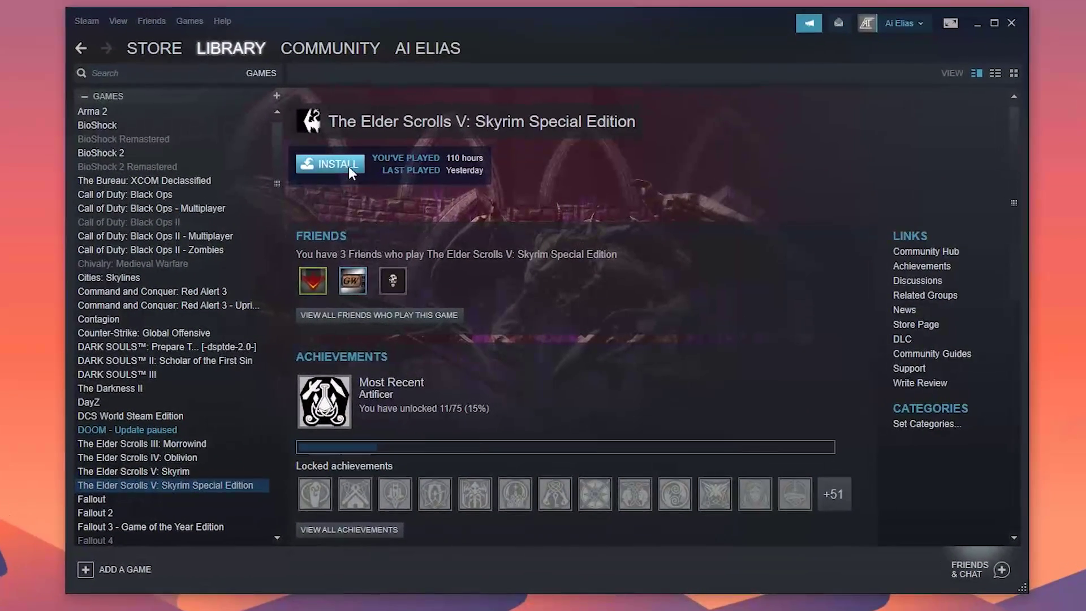
# Install Skyrim Special Edition from the Steam library under D:\SteamLibrary, without desktop or start menu shortcuts.
pyautogui.click(348, 166)
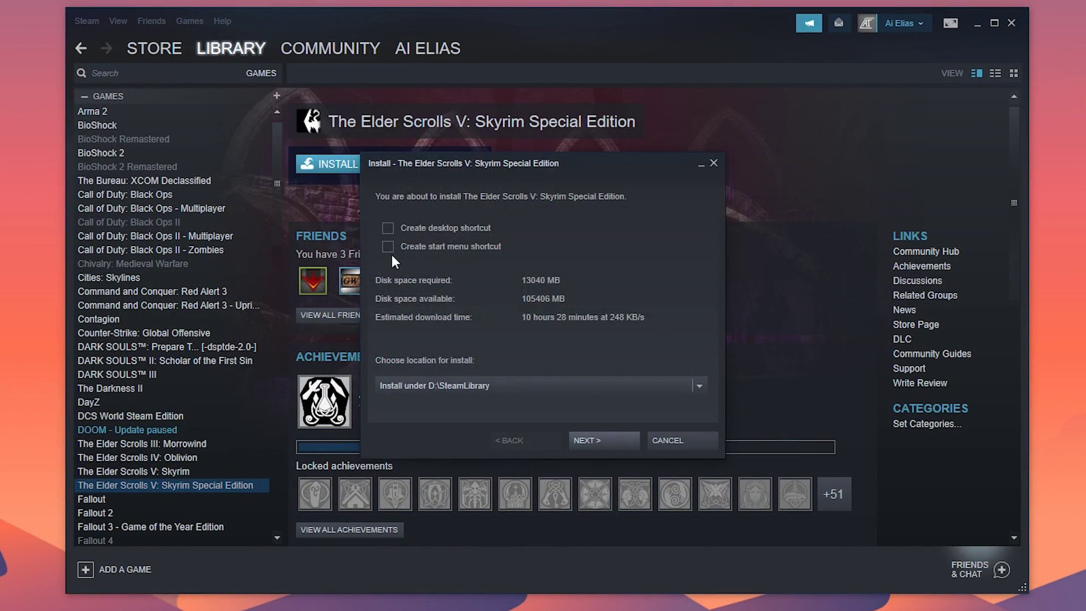
pyautogui.click(699, 387)
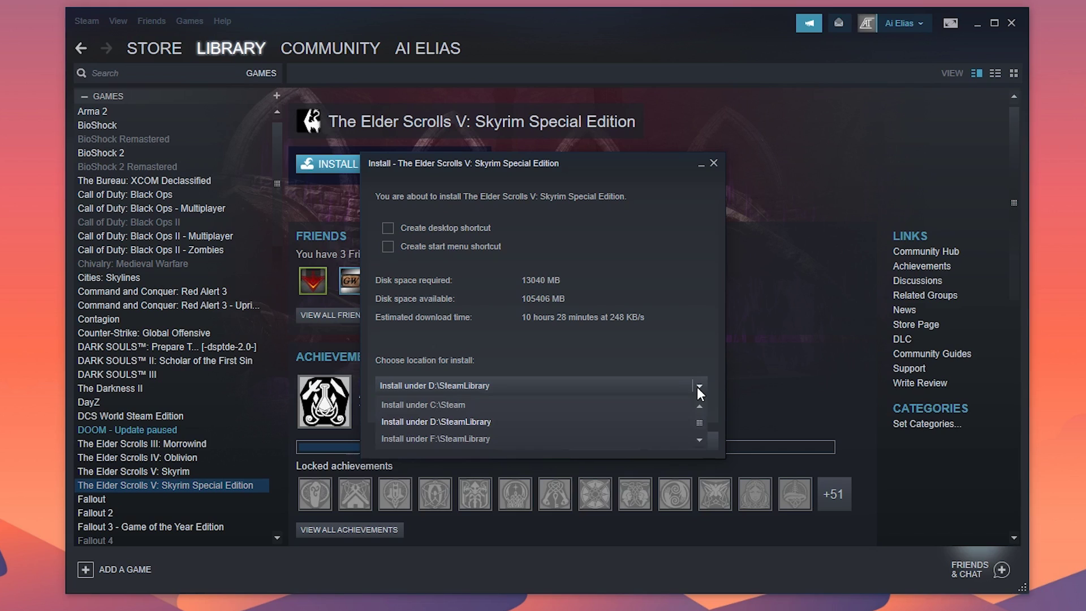
pyautogui.click(490, 421)
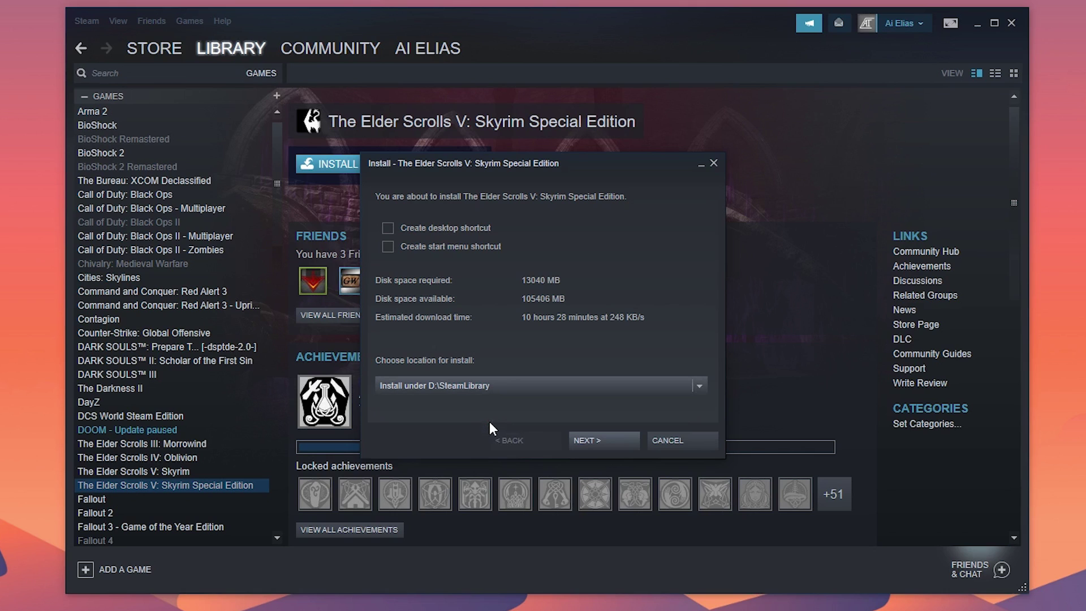
pyautogui.click(612, 440)
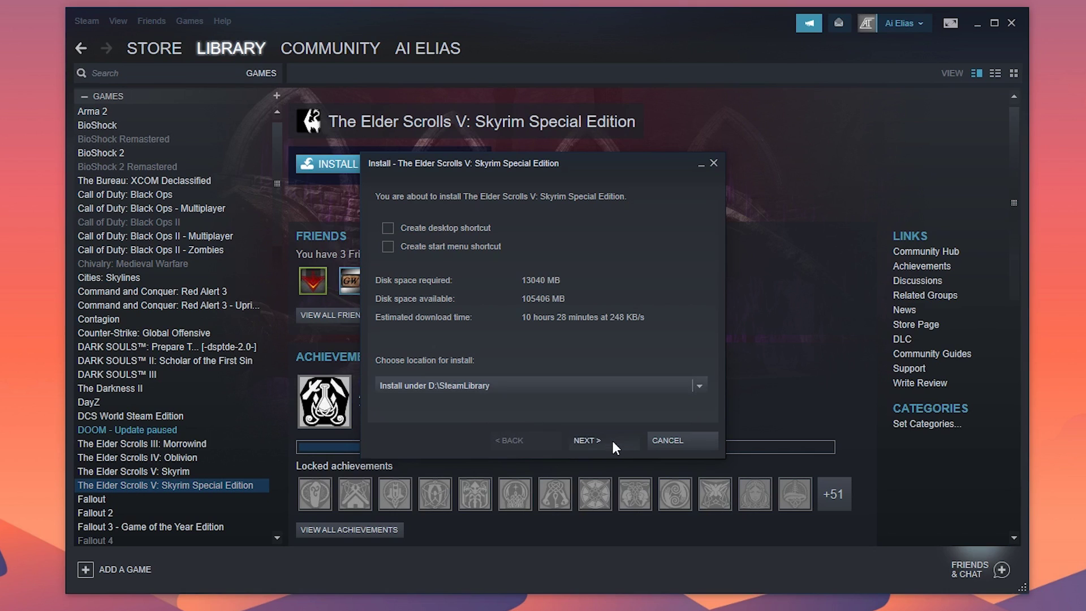
pyautogui.click(612, 440)
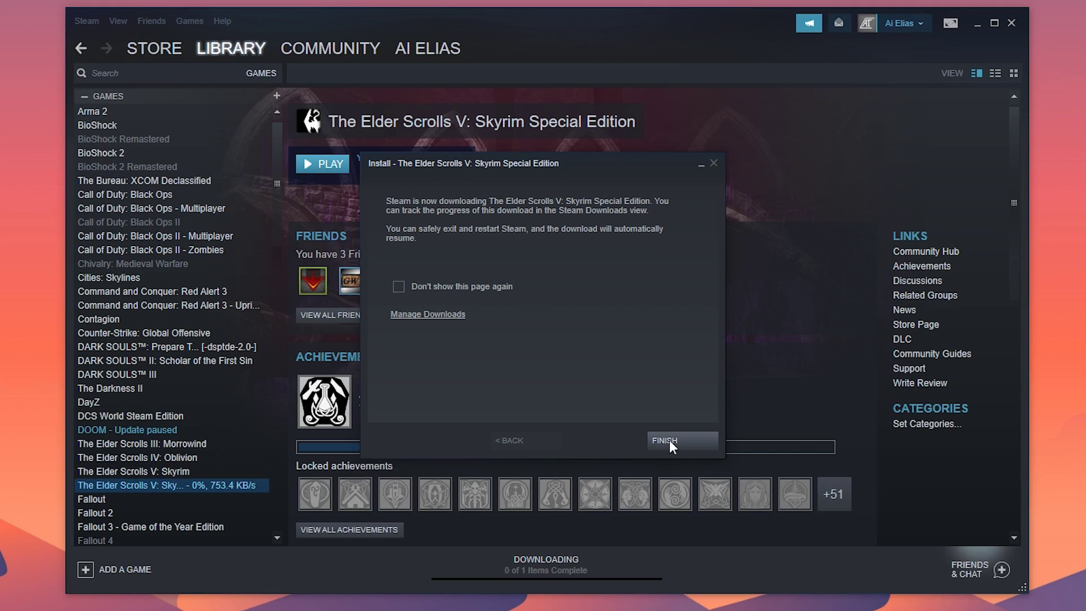
pyautogui.click(669, 440)
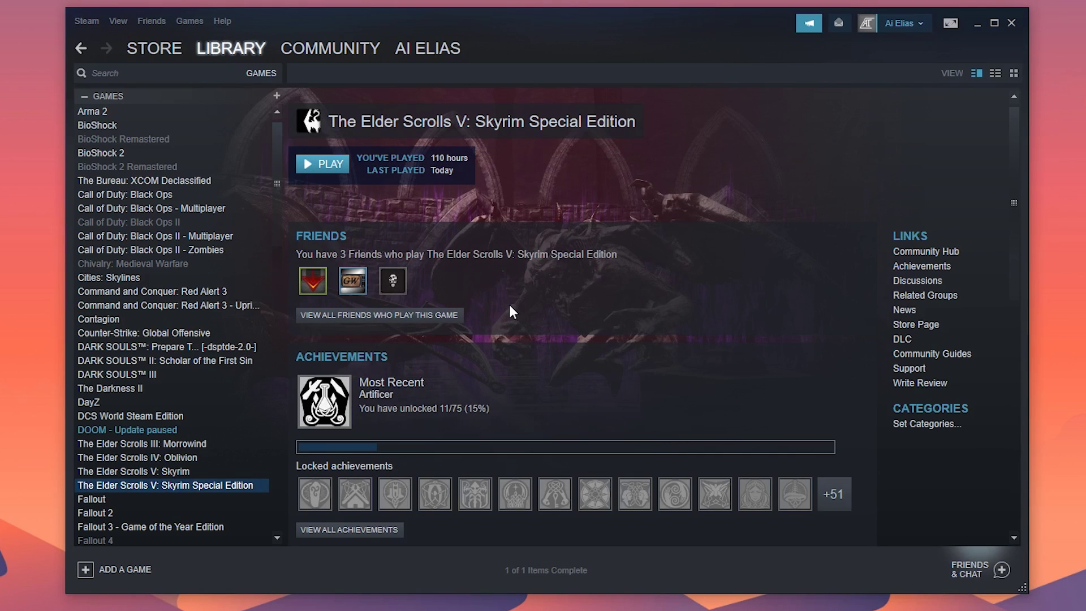
# Launch Skyrim Special Edition from Steam and accept the automatic video hardware detection and settings.
pyautogui.click(330, 166)
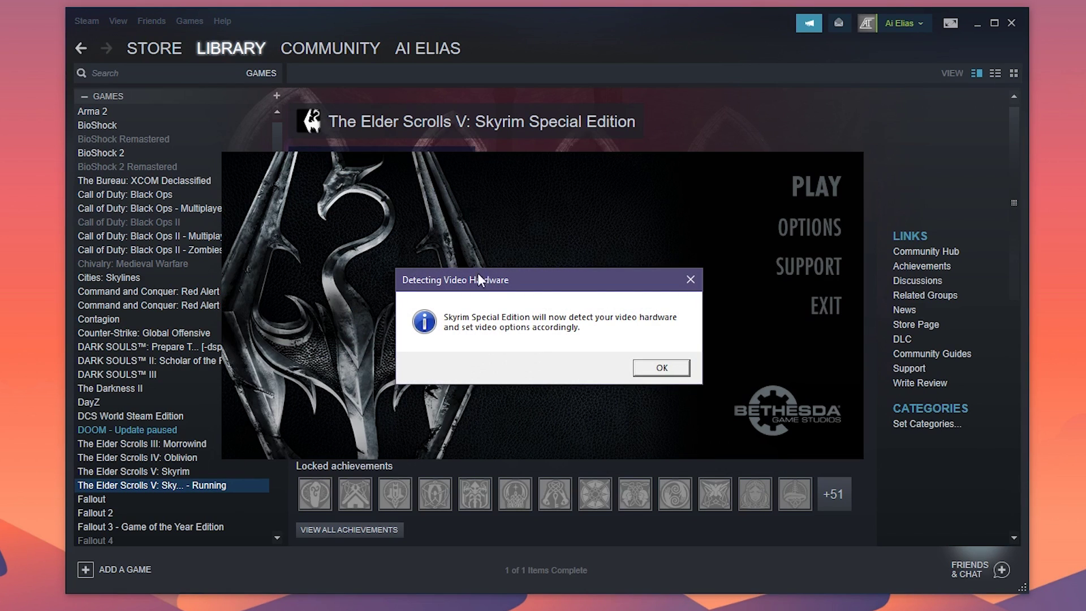
pyautogui.click(661, 368)
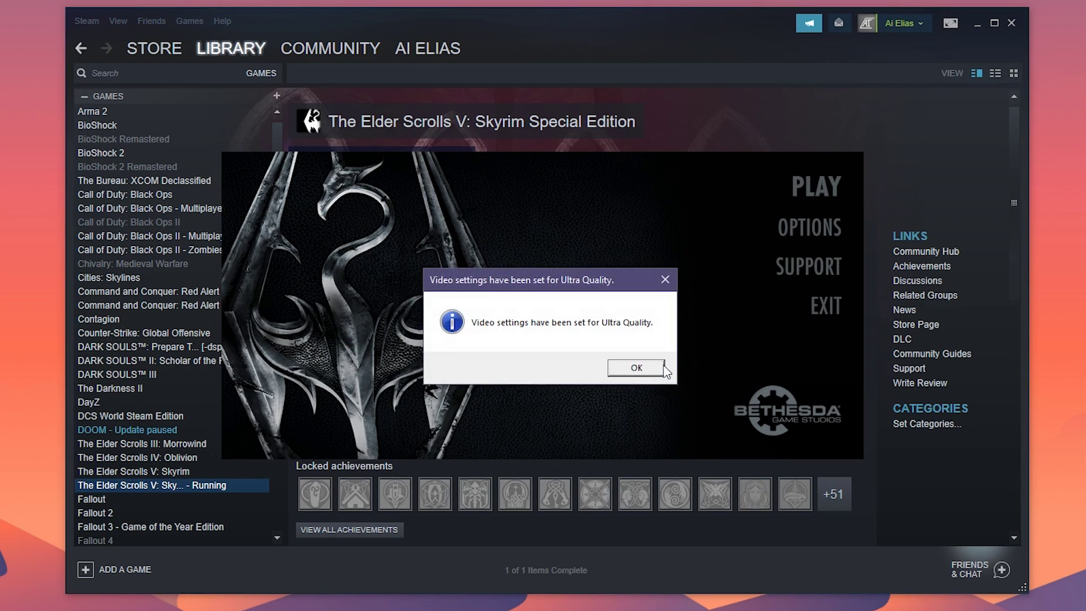
pyautogui.click(663, 367)
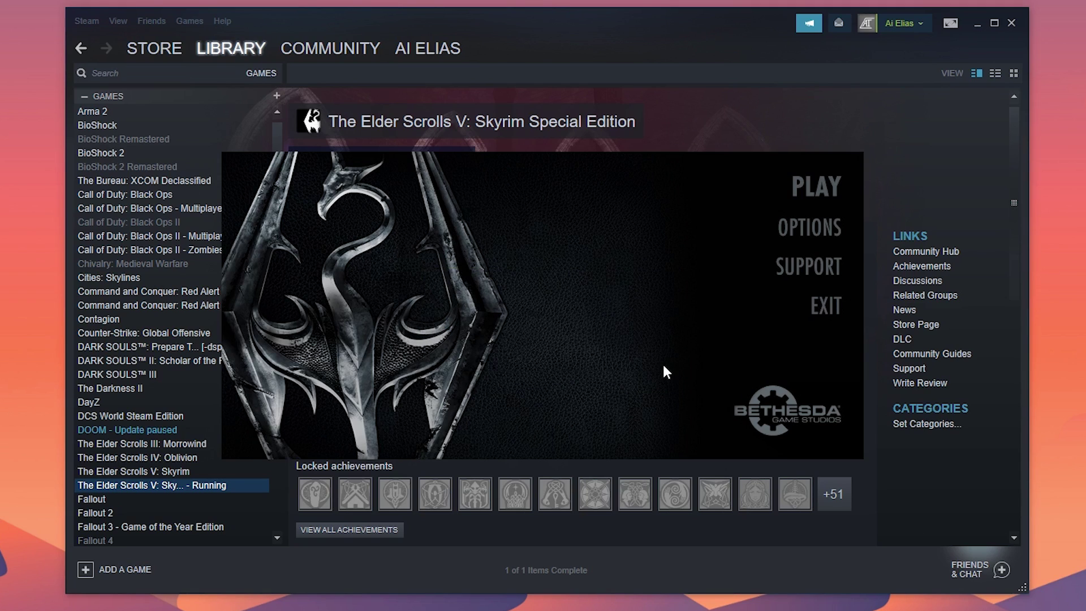
# Set the detail level to Ultra in the Skyrim launcher options and save the options.
pyautogui.click(790, 228)
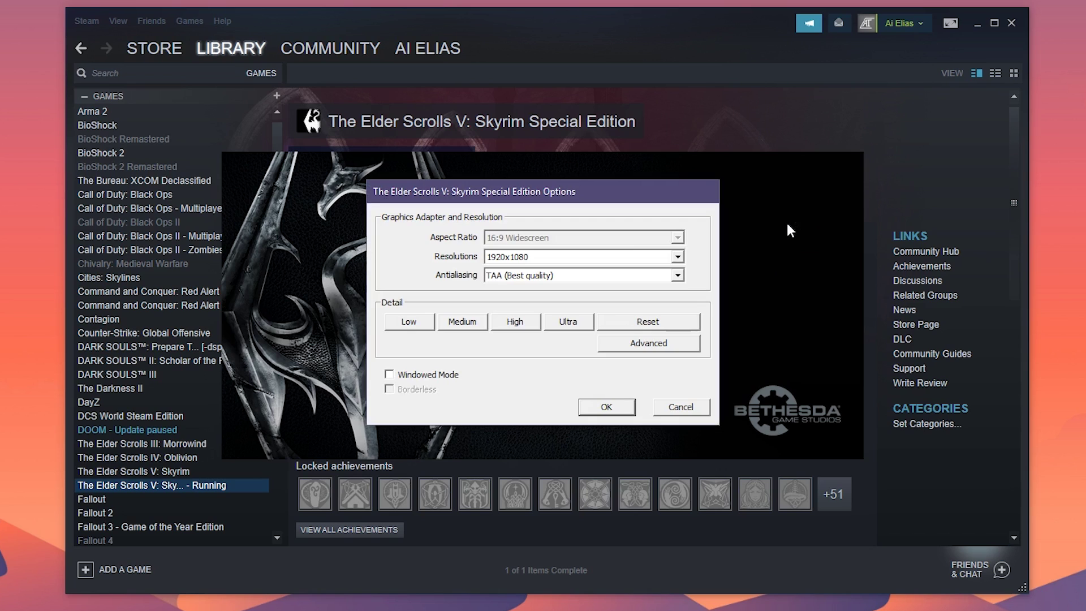
pyautogui.click(563, 325)
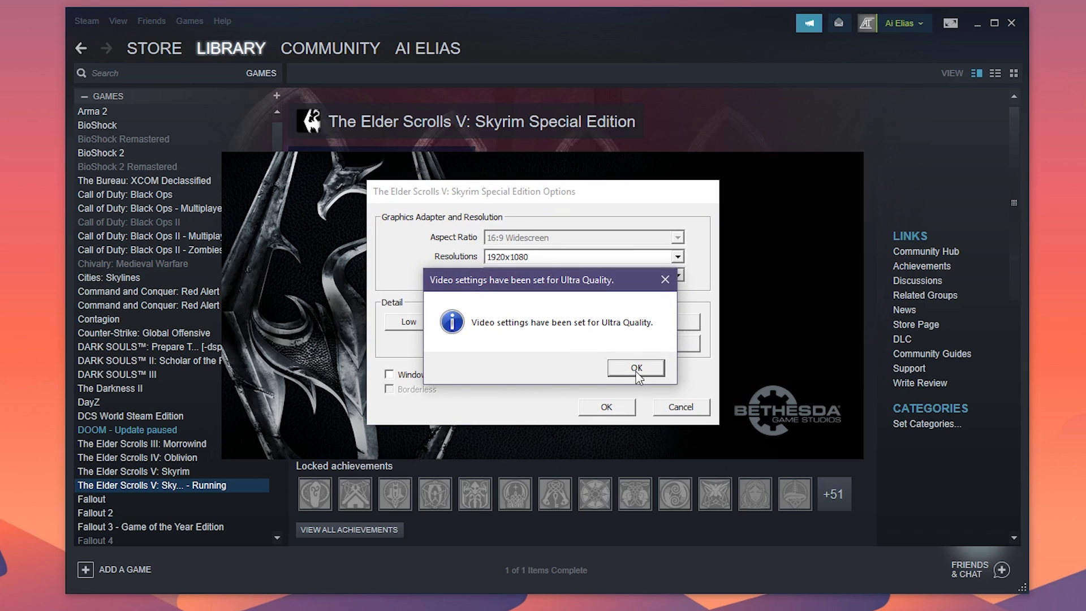
pyautogui.click(636, 368)
pyautogui.click(619, 406)
# Start the game from the Skyrim launcher, and quit to the desktop from its main menu.
pyautogui.click(810, 185)
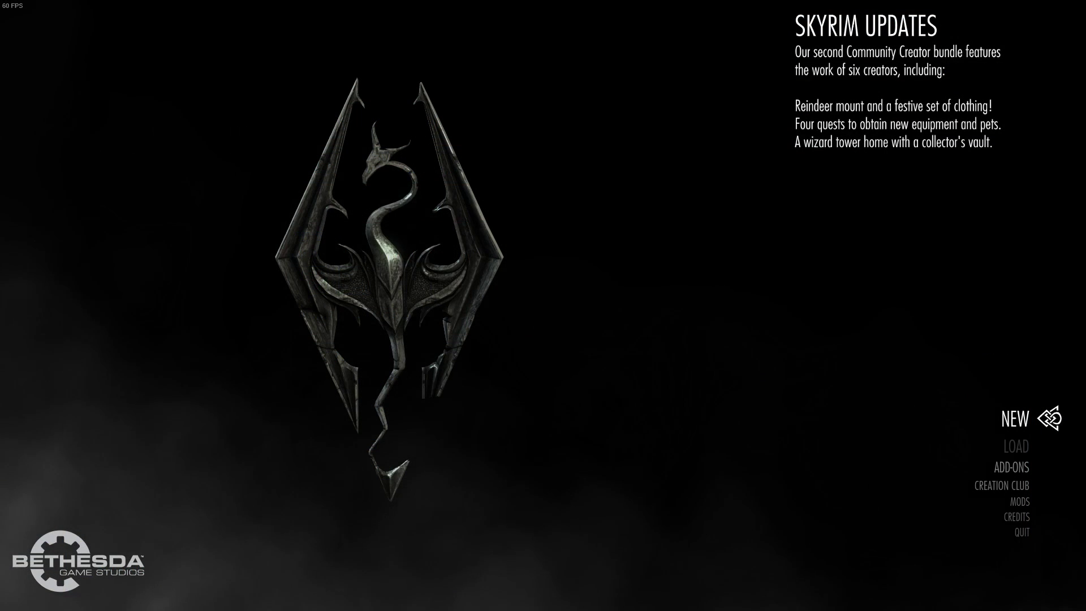
pyautogui.press('Down')
pyautogui.press('Down')
pyautogui.press('Down')
pyautogui.press('Down')
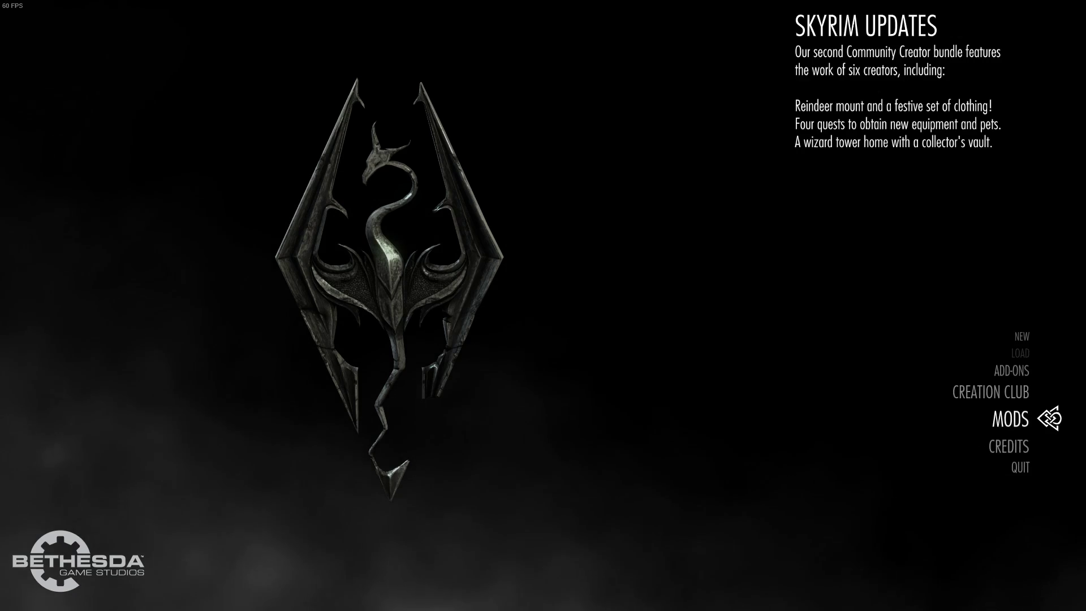
pyautogui.press('Down')
pyautogui.press('Down')
pyautogui.press('Return')
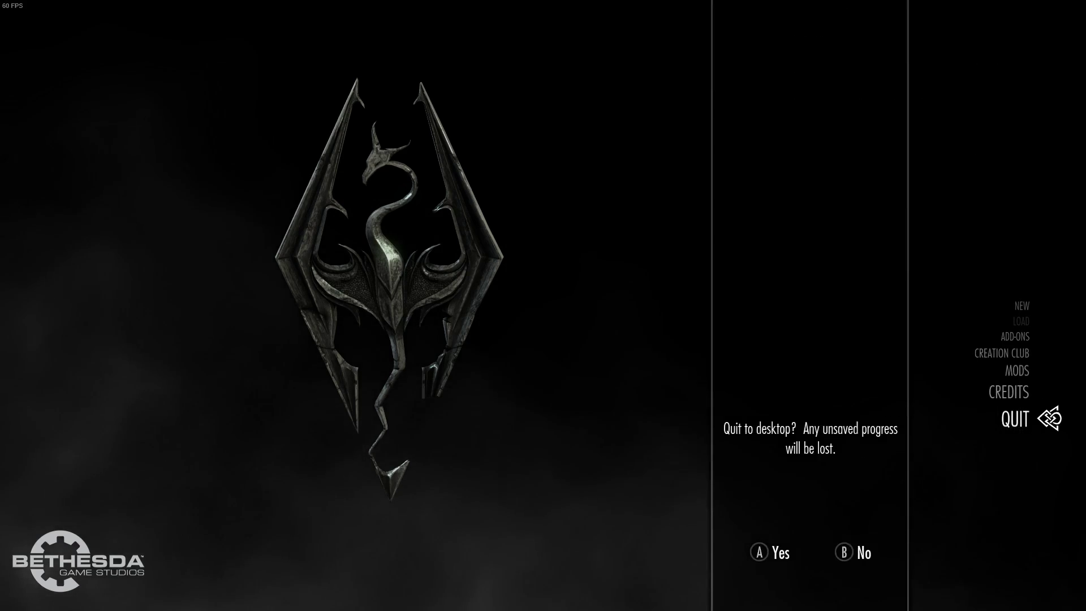
pyautogui.press('Return')
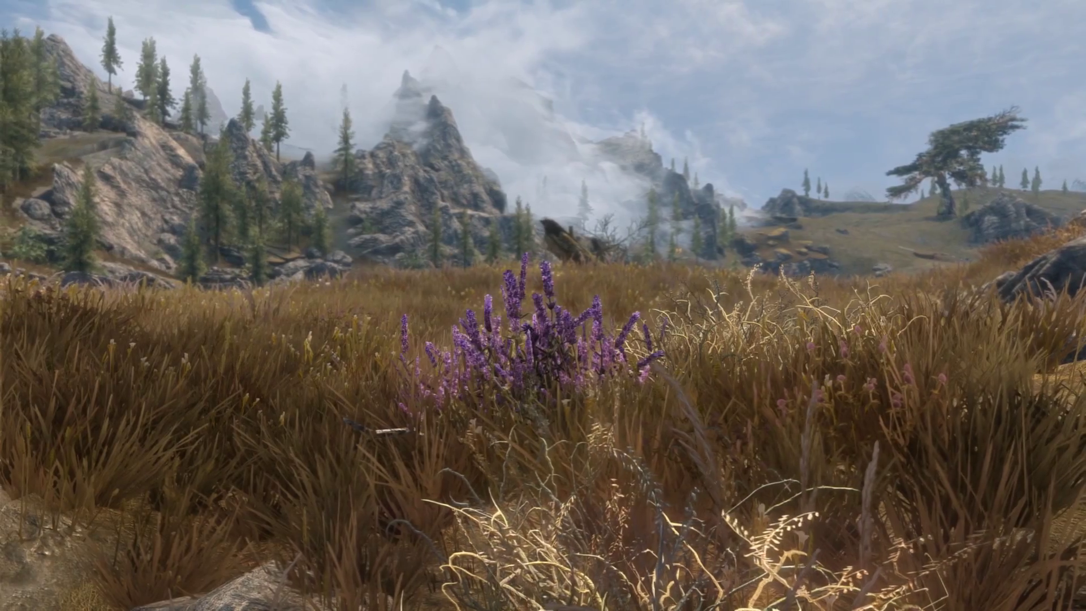